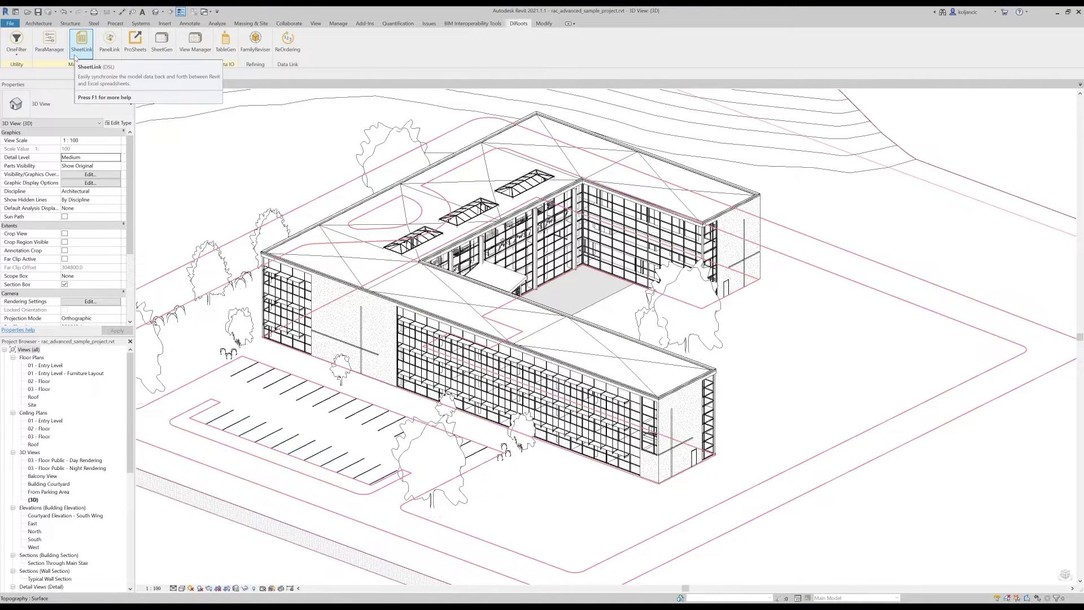
# Open SheetLink, select Walls as the only category, and sort parameters instance-first.
pyautogui.click(74, 56)
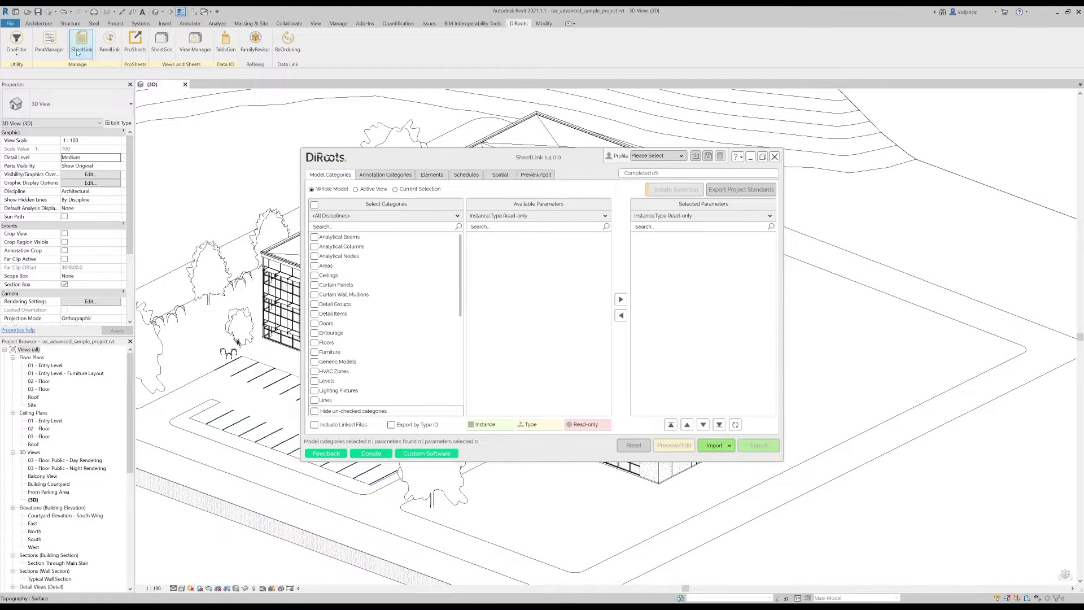
pyautogui.moveTo(435, 160); pyautogui.dragTo(419, 162)
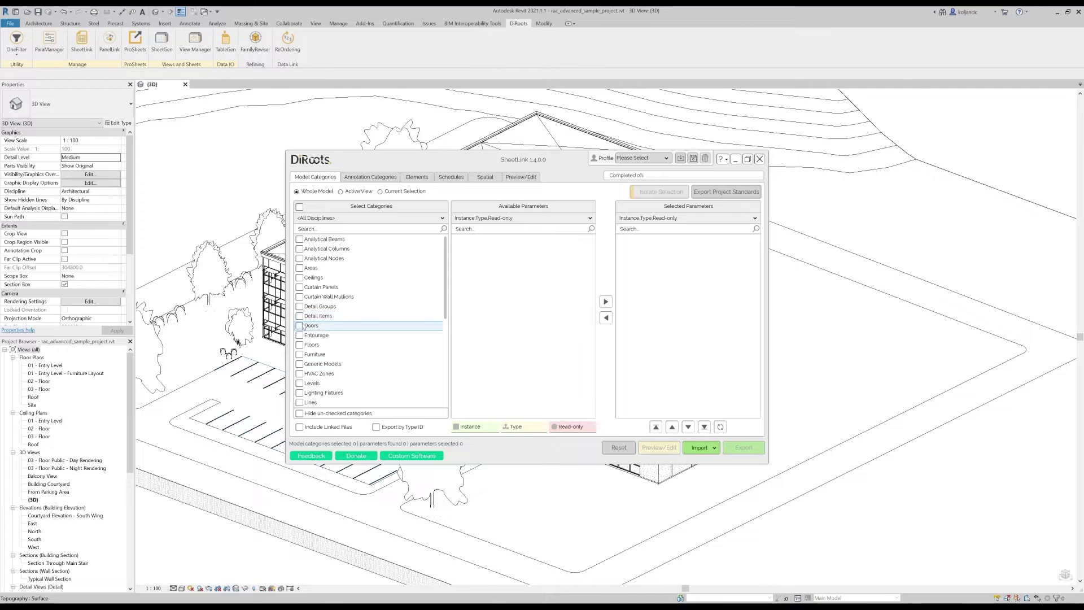
pyautogui.click(339, 229)
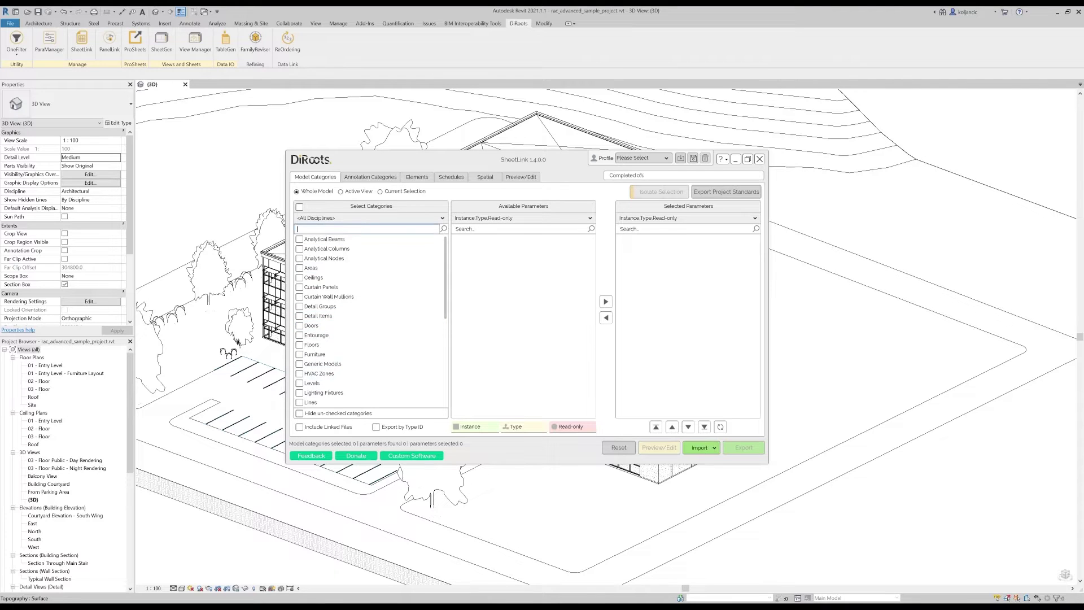
pyautogui.write('walls')
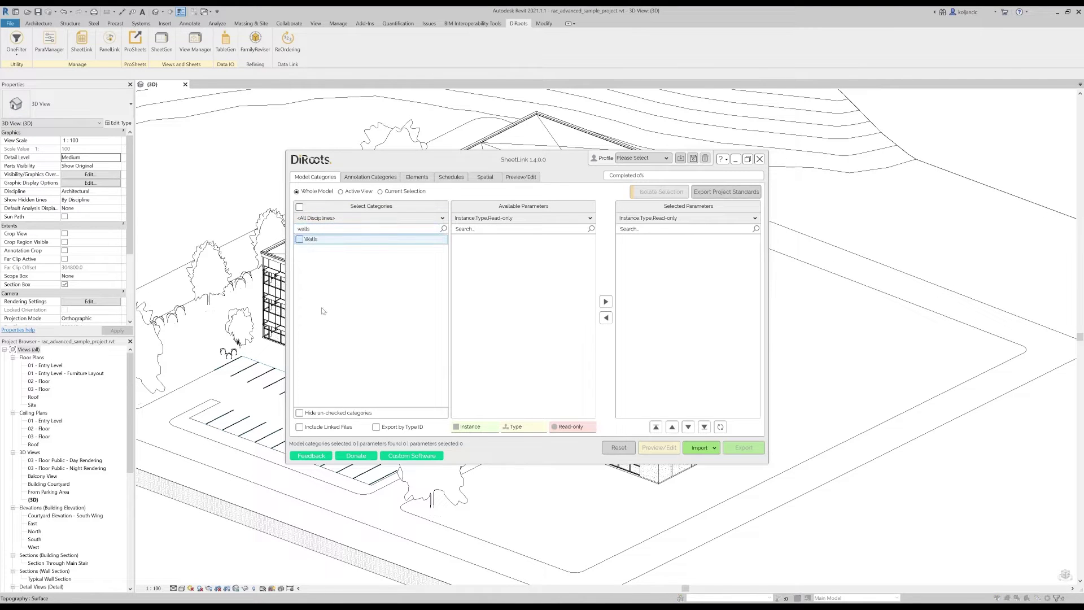
pyautogui.click(298, 240)
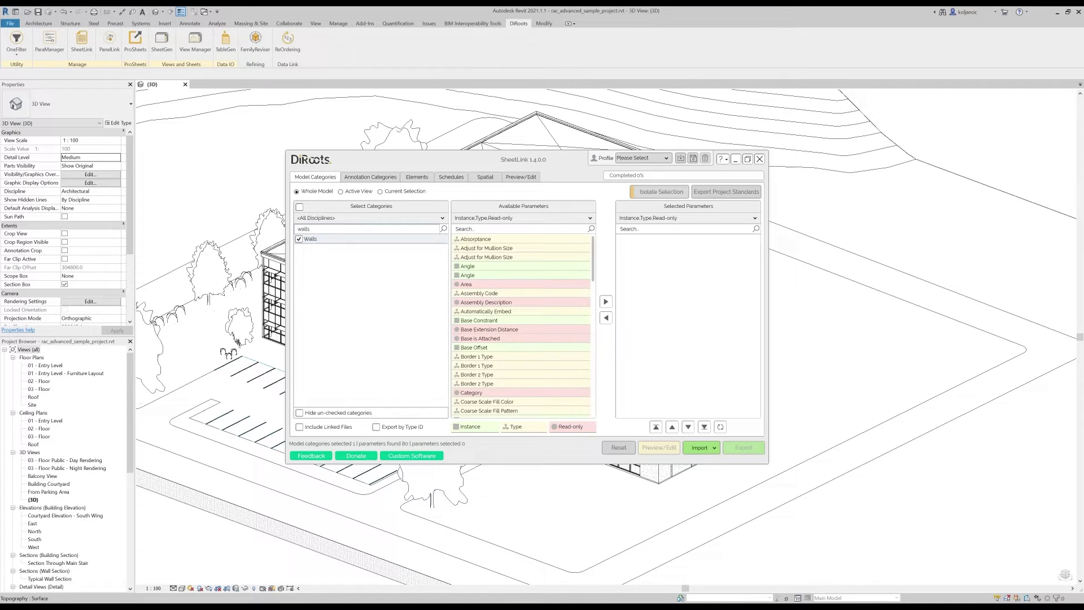
pyautogui.press('BackSpace')
pyautogui.press('BackSpace')
pyautogui.press('BackSpace')
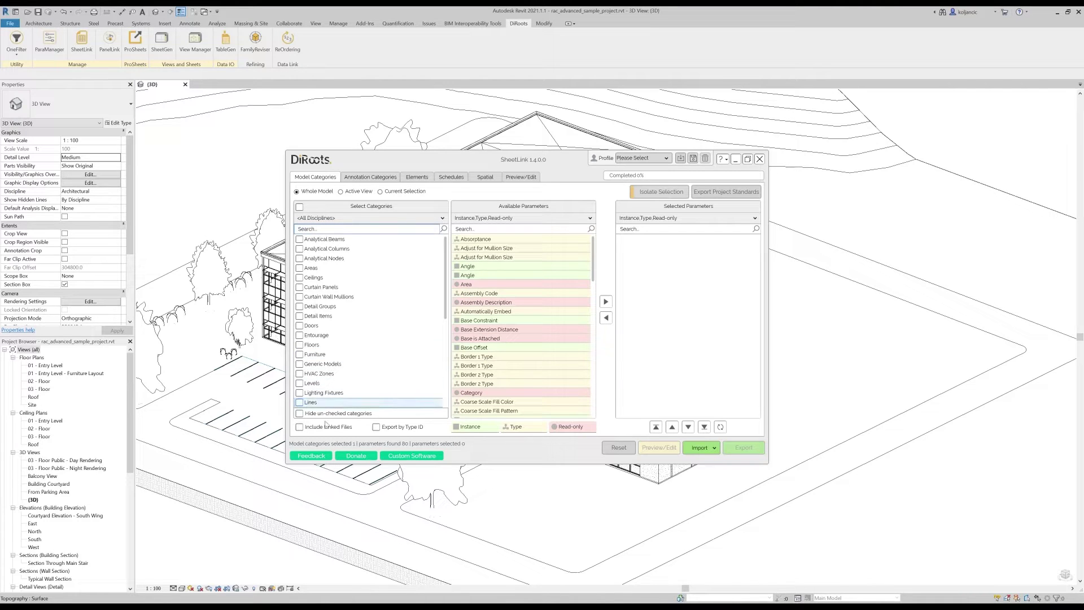
pyautogui.scroll(-4, 347, 336)
pyautogui.scroll(-3, 348, 336)
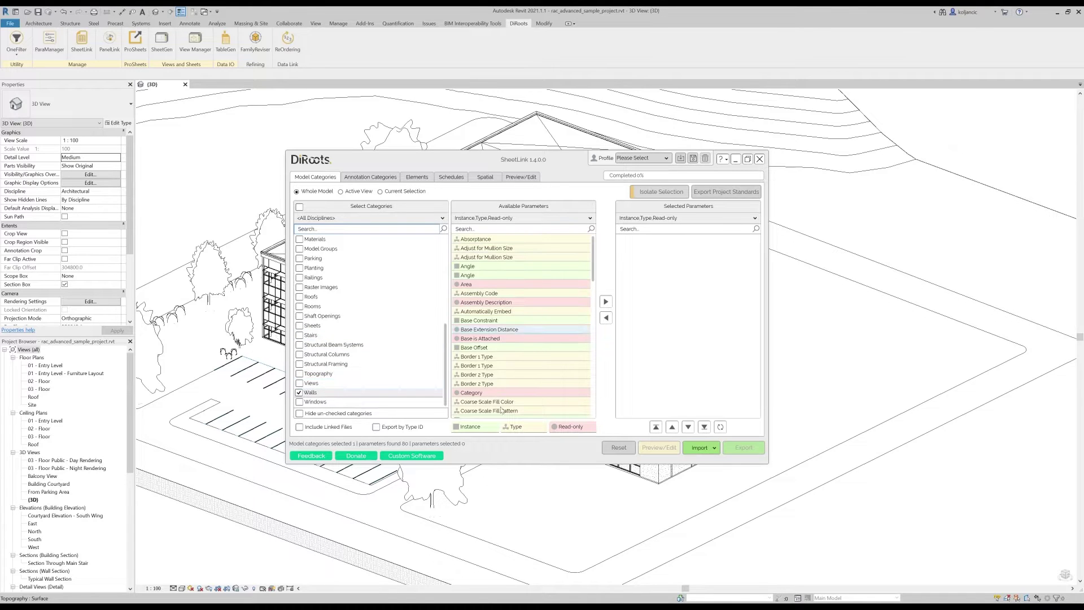
pyautogui.click(468, 426)
# Add Structural and Base Constraint to the Walls selected parameters.
pyautogui.moveTo(537, 166); pyautogui.dragTo(466, 148)
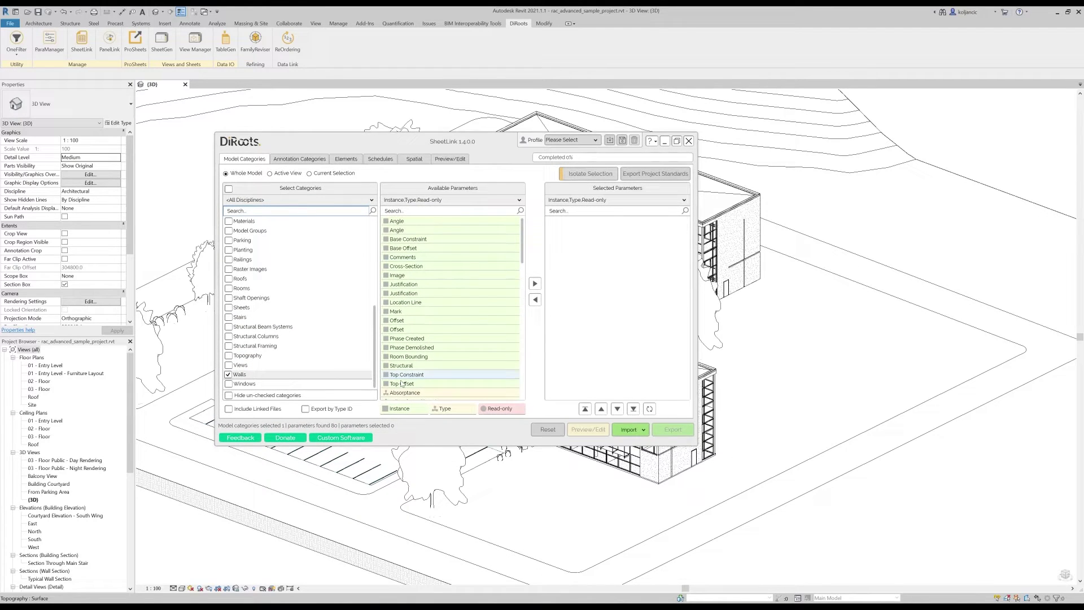
pyautogui.doubleClick(413, 366)
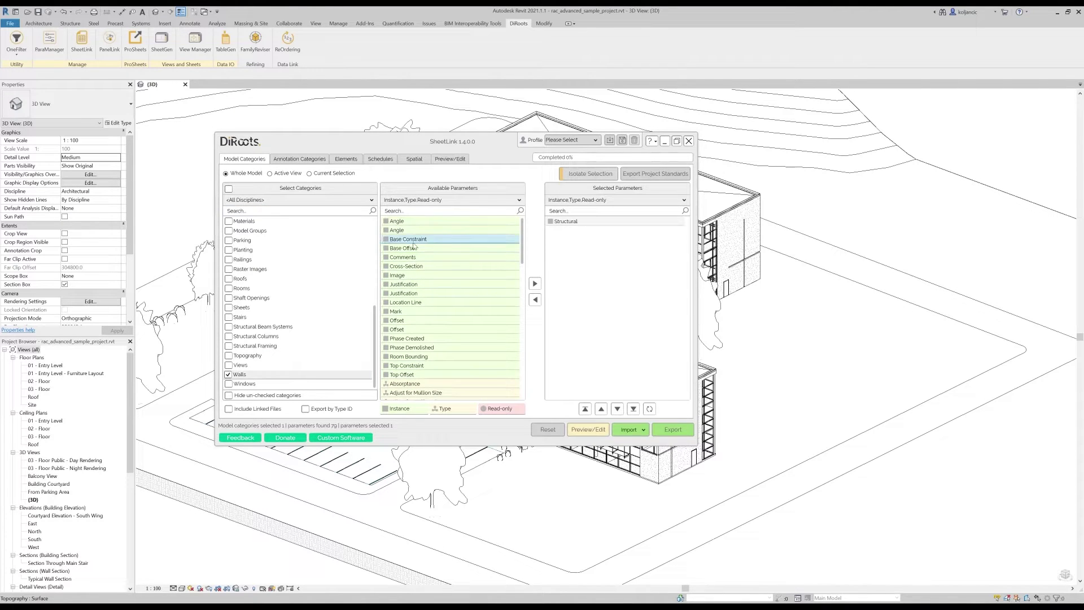
pyautogui.click(441, 210)
pyautogui.write('base')
pyautogui.doubleClick(408, 240)
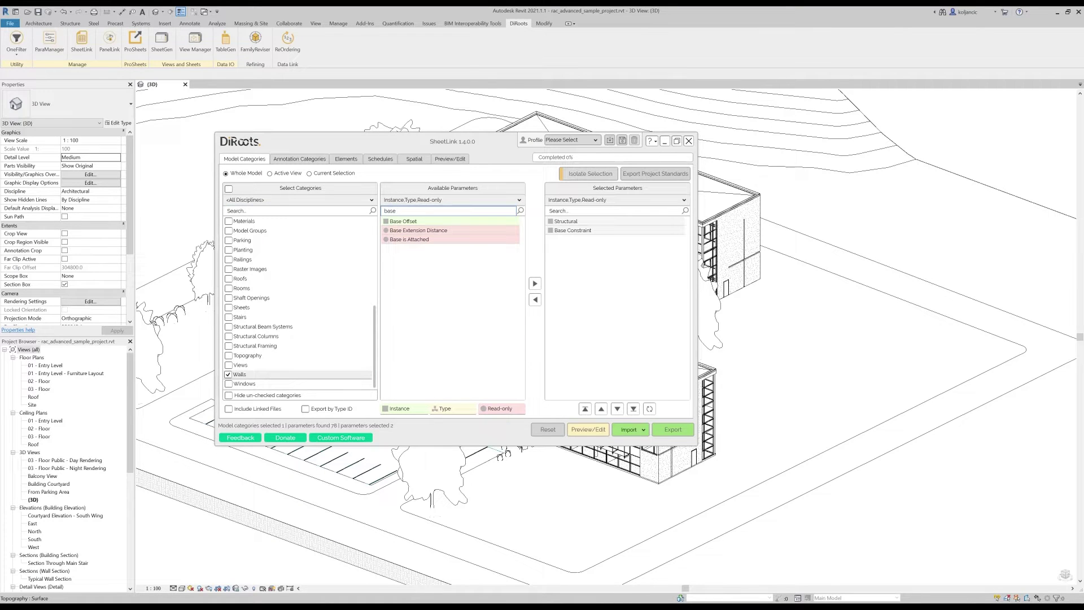
pyautogui.press('BackSpace')
pyautogui.press('BackSpace')
pyautogui.press('BackSpace')
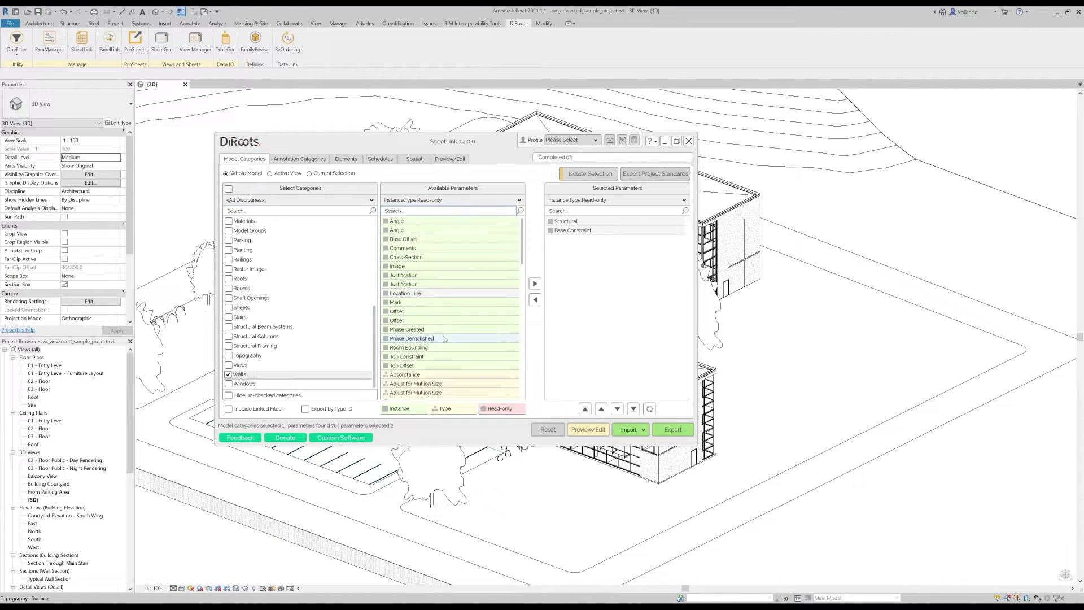
# Move Base Constraint above Structural and start the export.
pyautogui.click(572, 231)
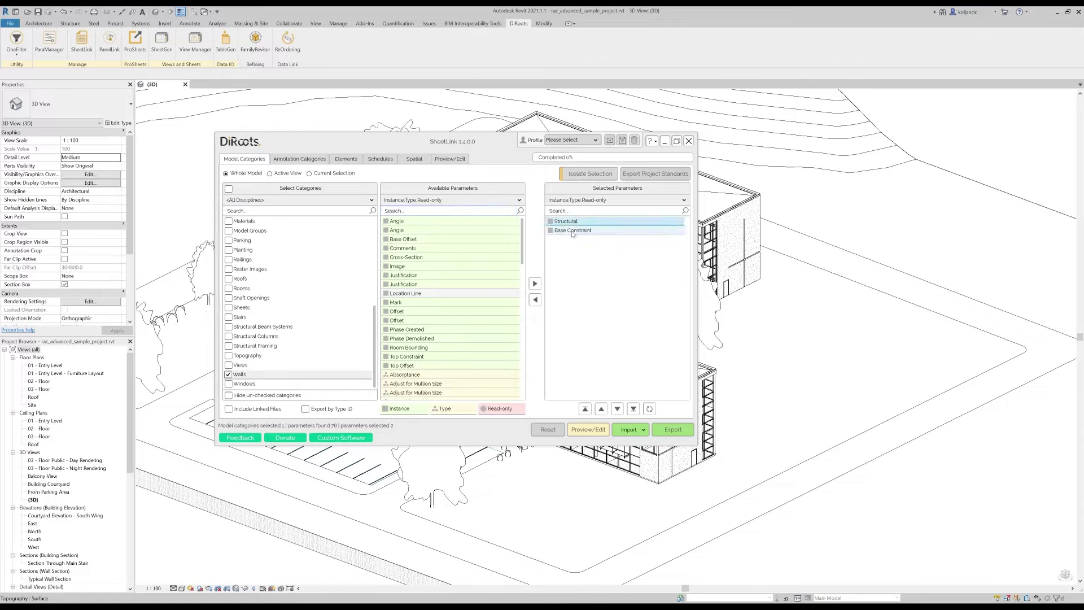
pyautogui.click(601, 409)
pyautogui.click(676, 430)
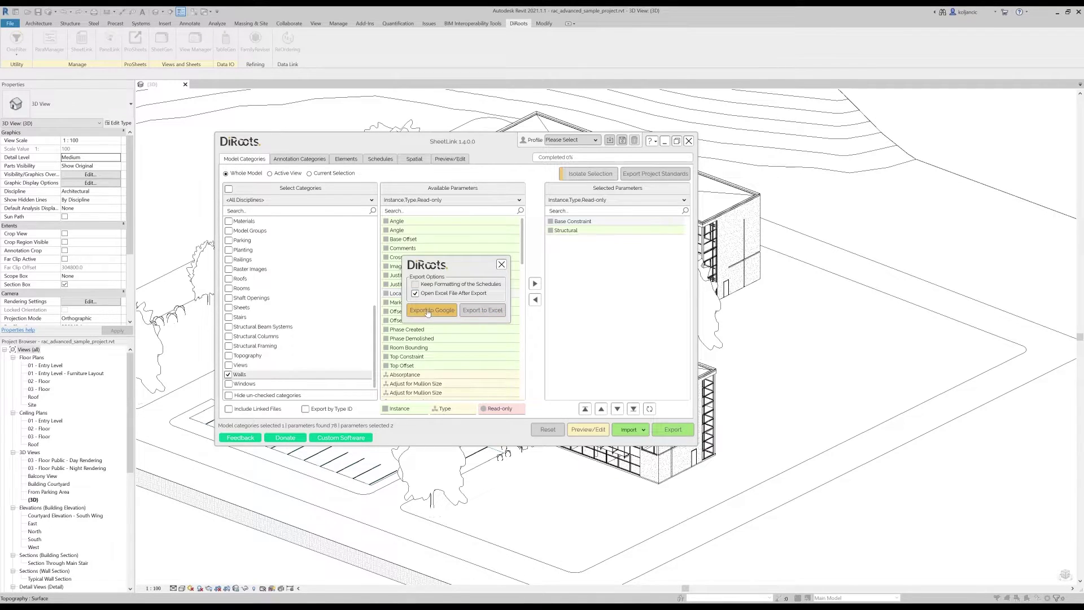
# Export to Google and sign in with the studio Google account.
pyautogui.click(429, 313)
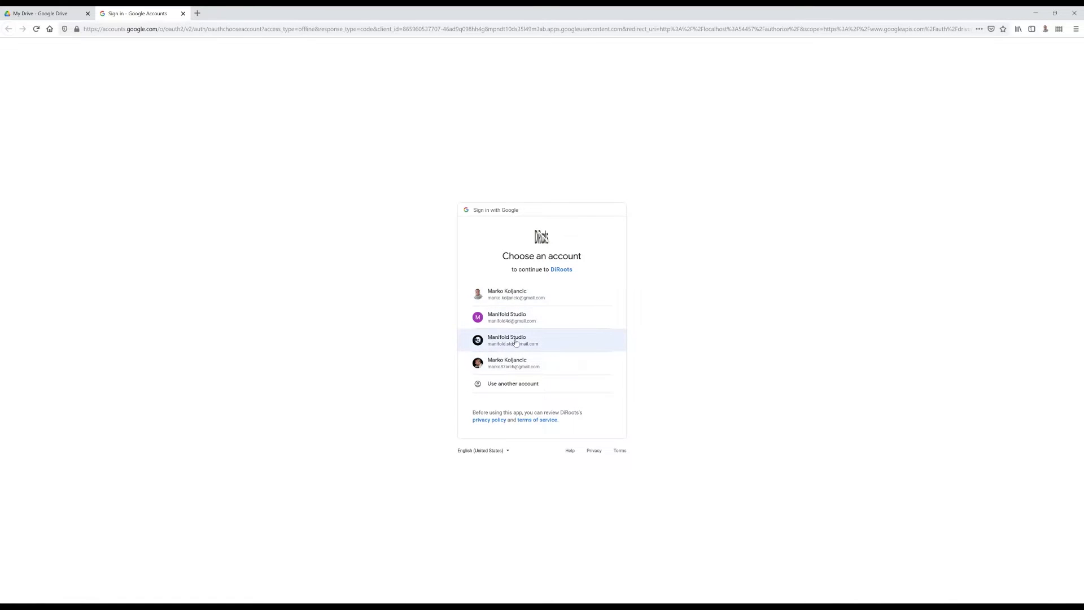
pyautogui.click(516, 342)
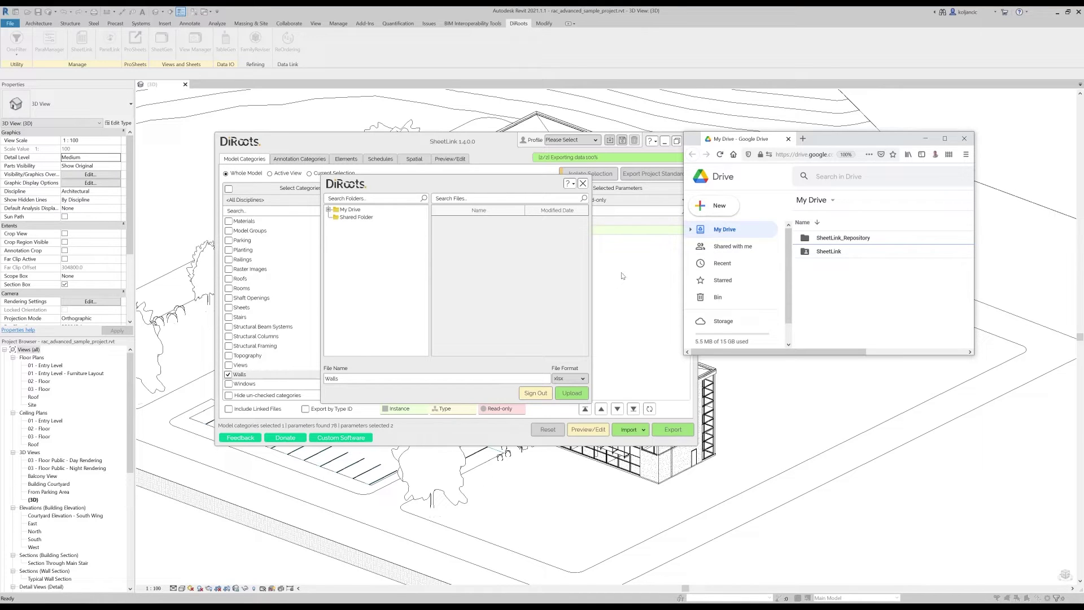
# Enlarge the Drive window, check SheetLink_Repository, and expand the SheetLink upload folder.
pyautogui.moveTo(974, 355); pyautogui.dragTo(1067, 552)
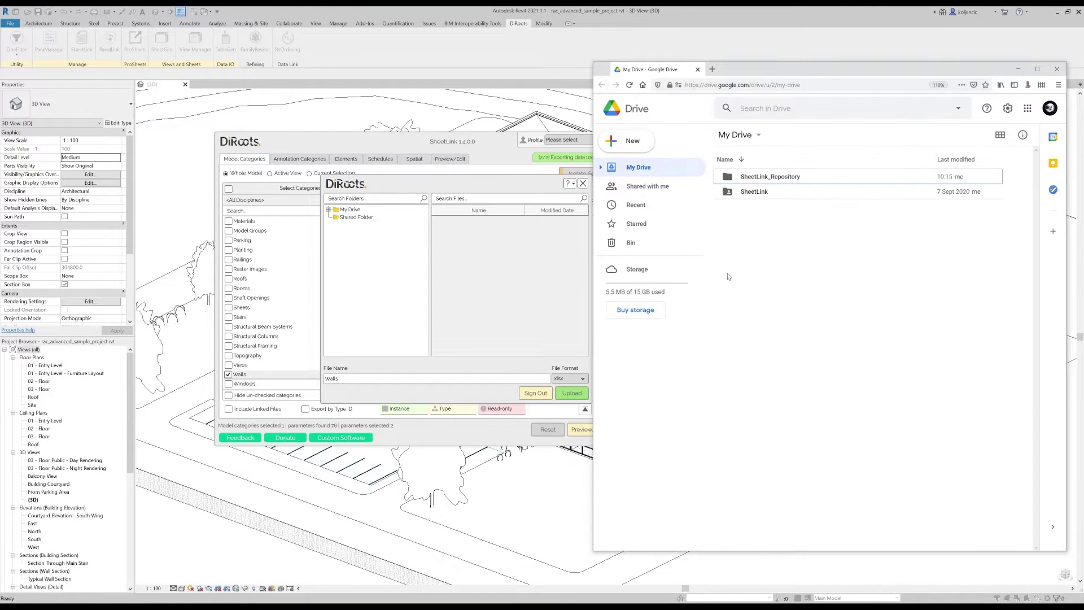
pyautogui.doubleClick(797, 179)
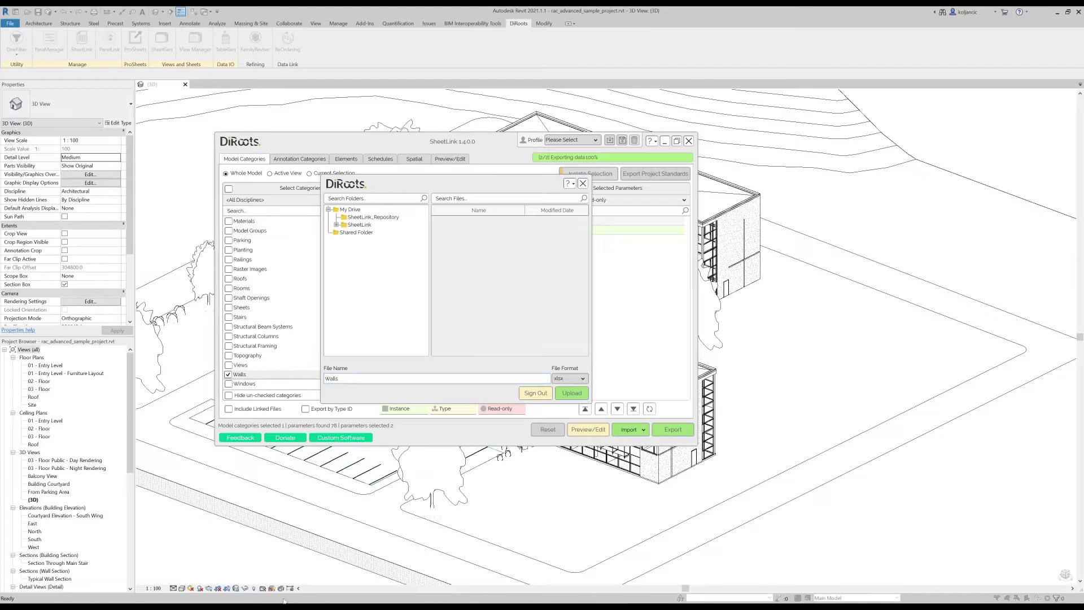
pyautogui.hotkey('alt', 'Tab')
pyautogui.click(735, 135)
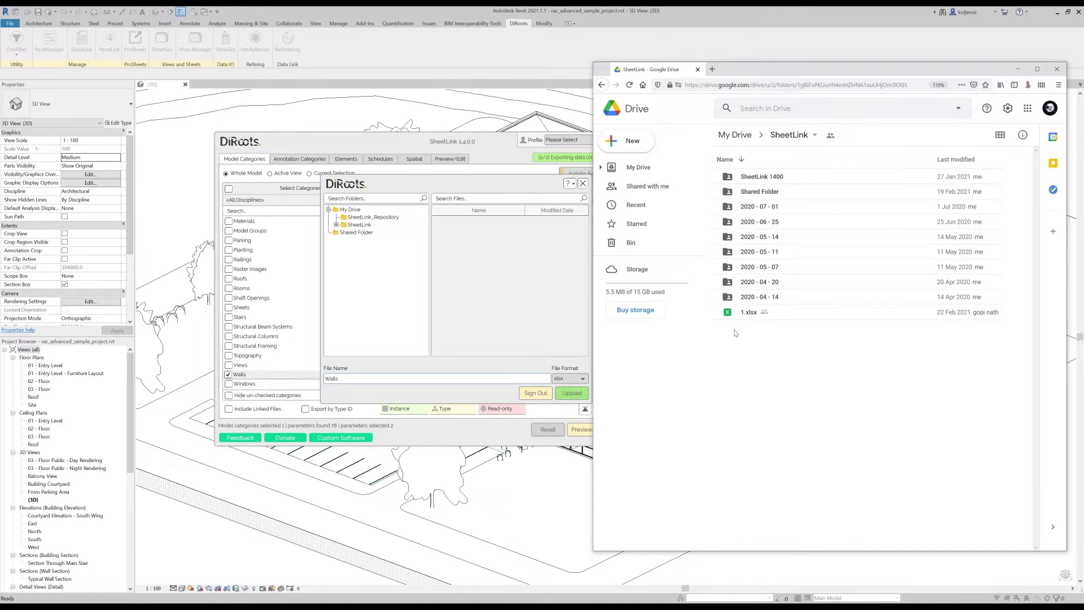
pyautogui.click(337, 225)
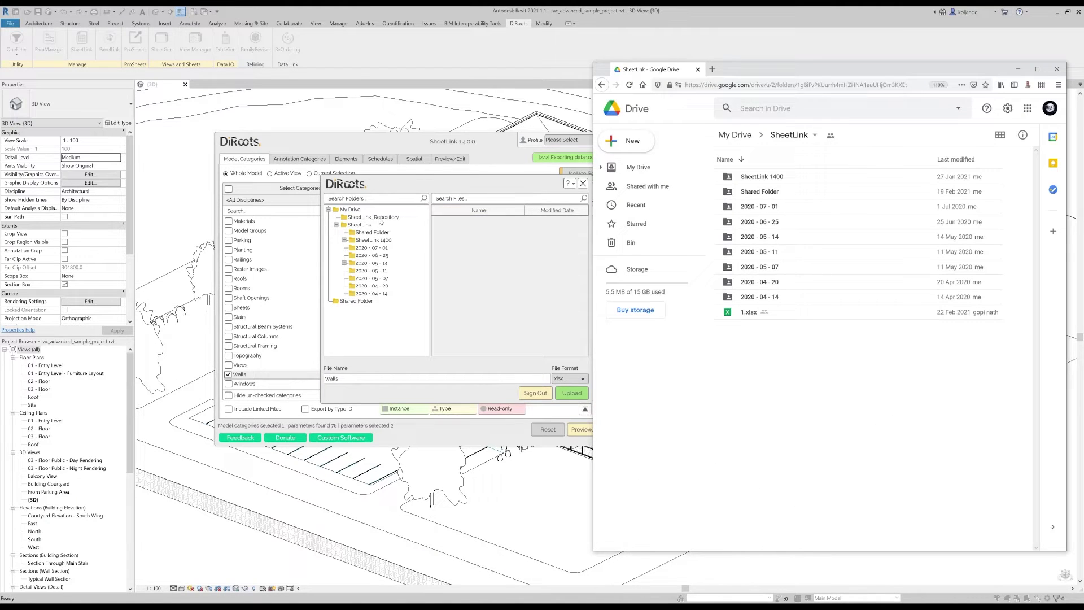
# Choose SheetLink_Repository as the upload destination with xlsx format.
pyautogui.moveTo(380, 221); pyautogui.dragTo(312, 166)
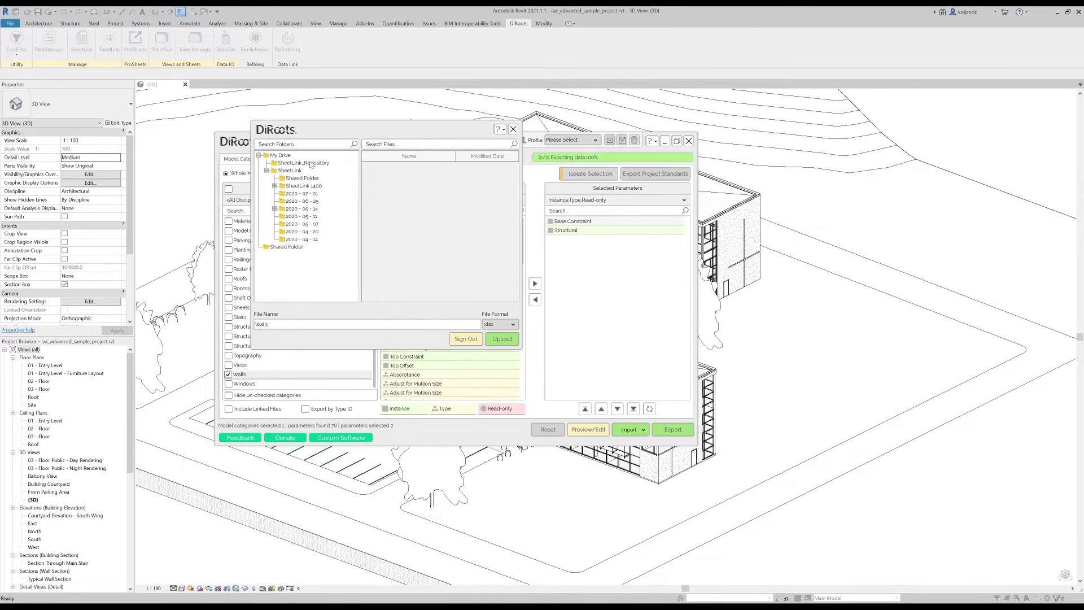
pyautogui.click(311, 164)
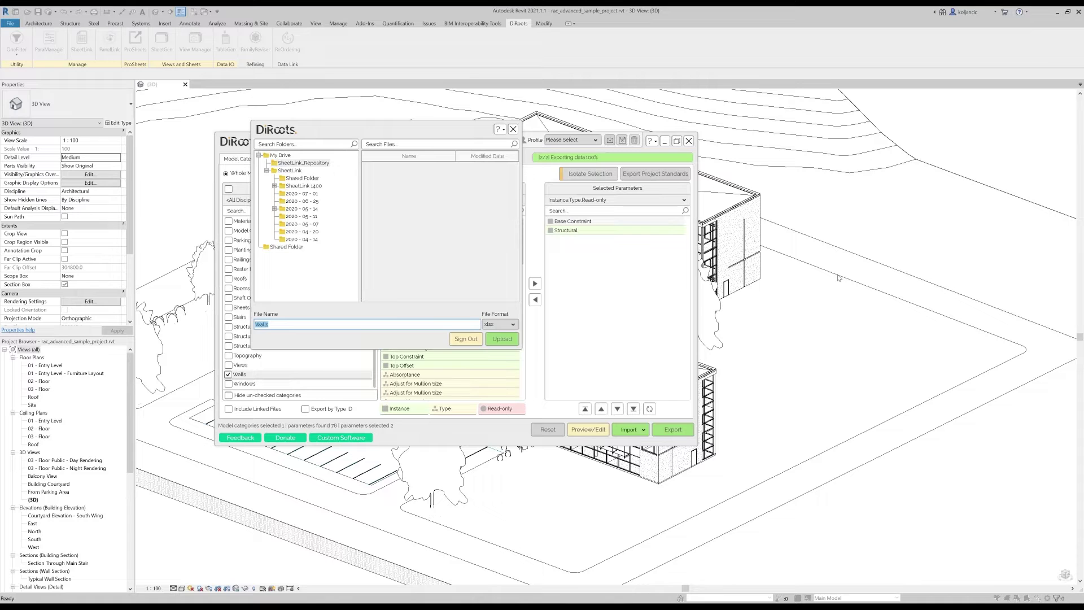
pyautogui.write('All')
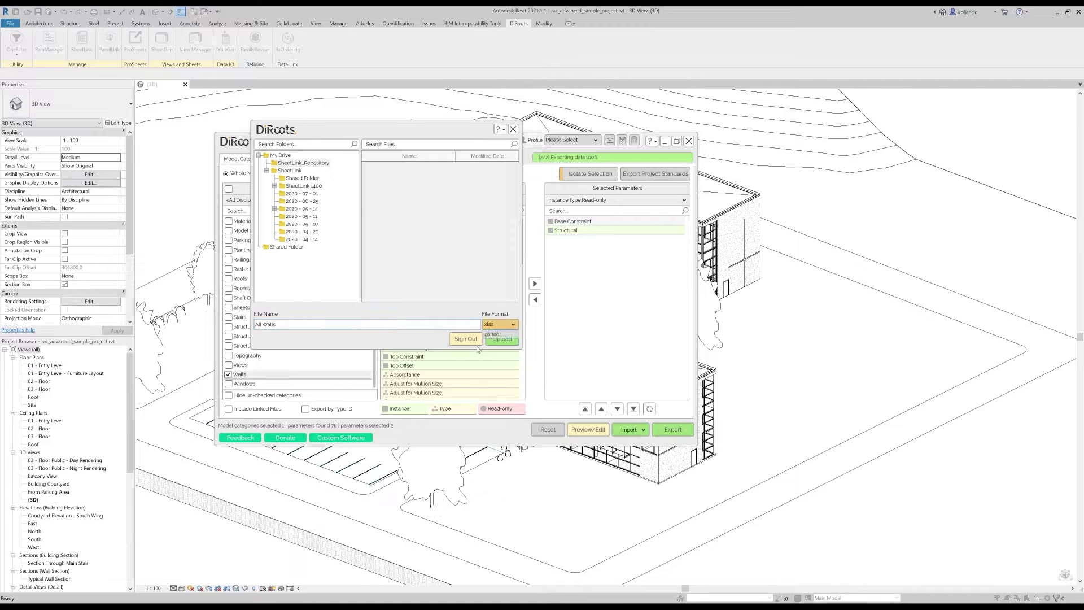
pyautogui.click(500, 324)
pyautogui.click(489, 333)
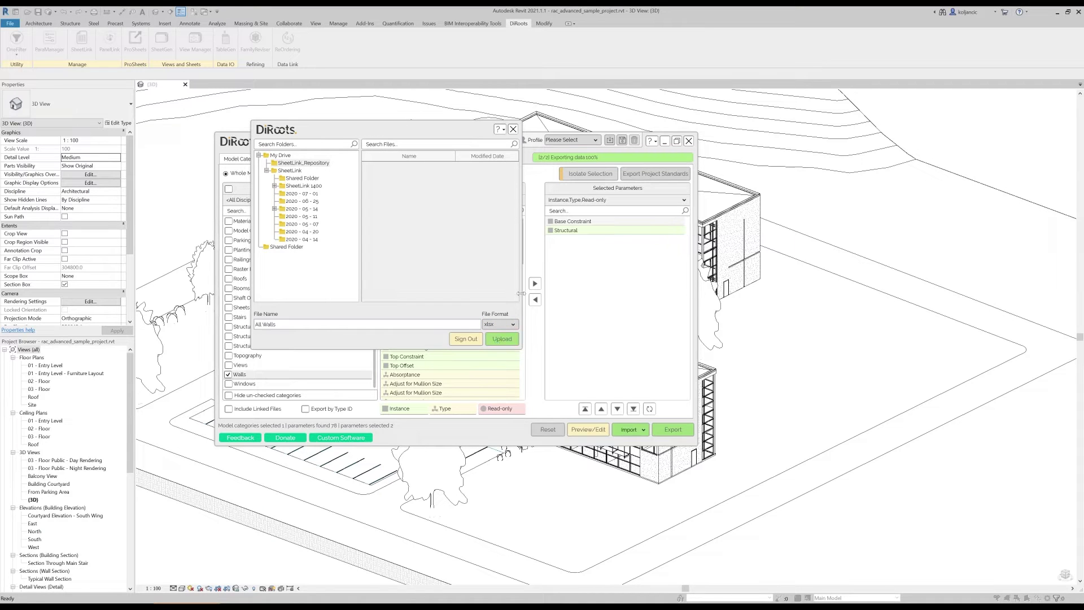
# Upload All Walls.xlsx to Google Drive and dismiss the success message.
pyautogui.click(500, 325)
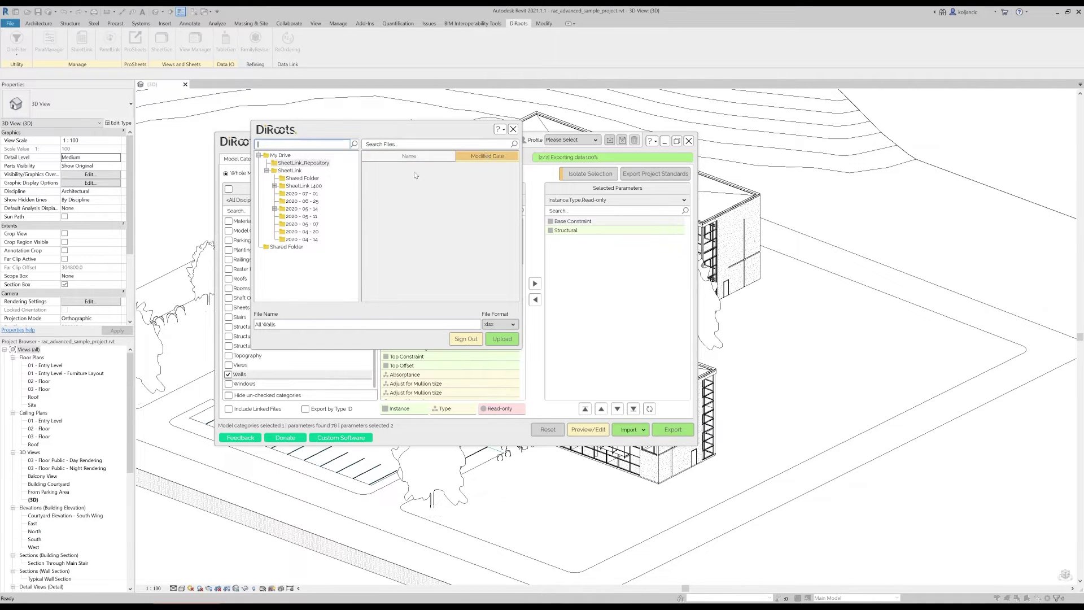
pyautogui.press('Tab')
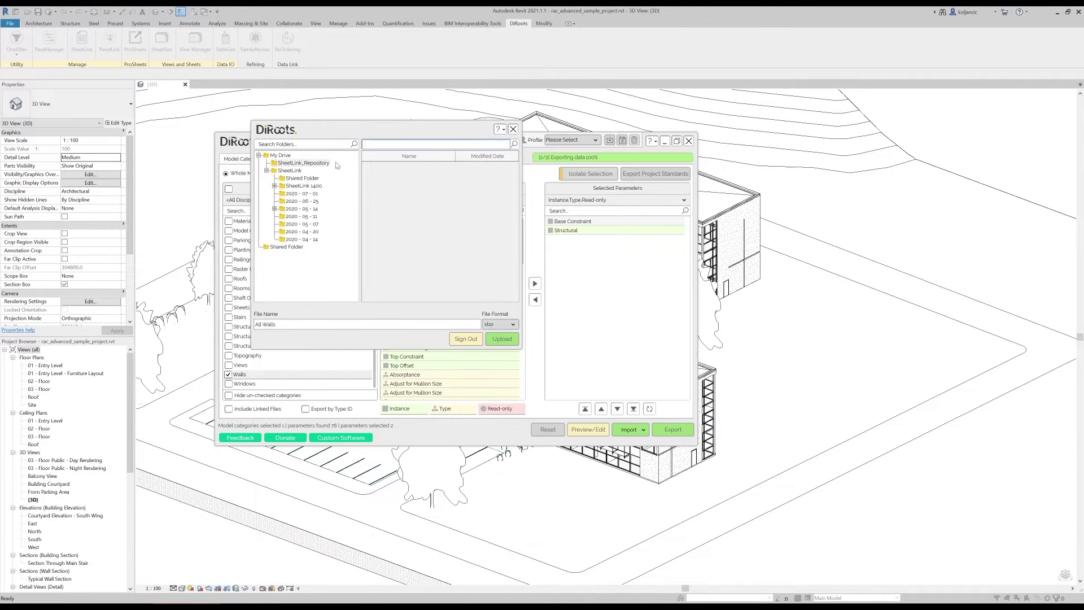
pyautogui.doubleClick(303, 209)
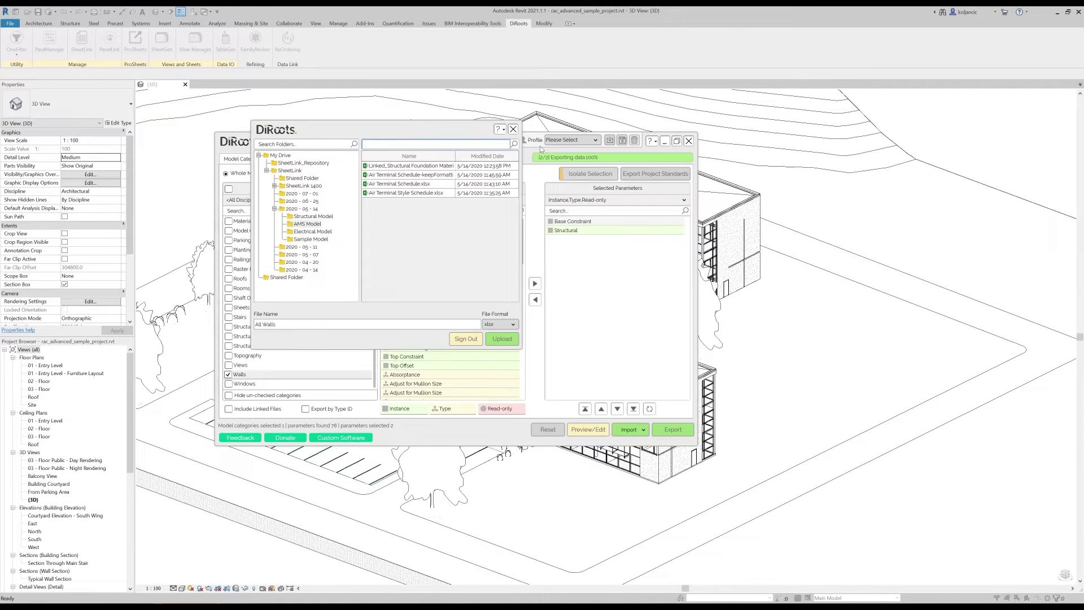
pyautogui.write('Air')
pyautogui.press('BackSpace')
pyautogui.press('BackSpace')
pyautogui.press('BackSpace')
pyautogui.click(508, 343)
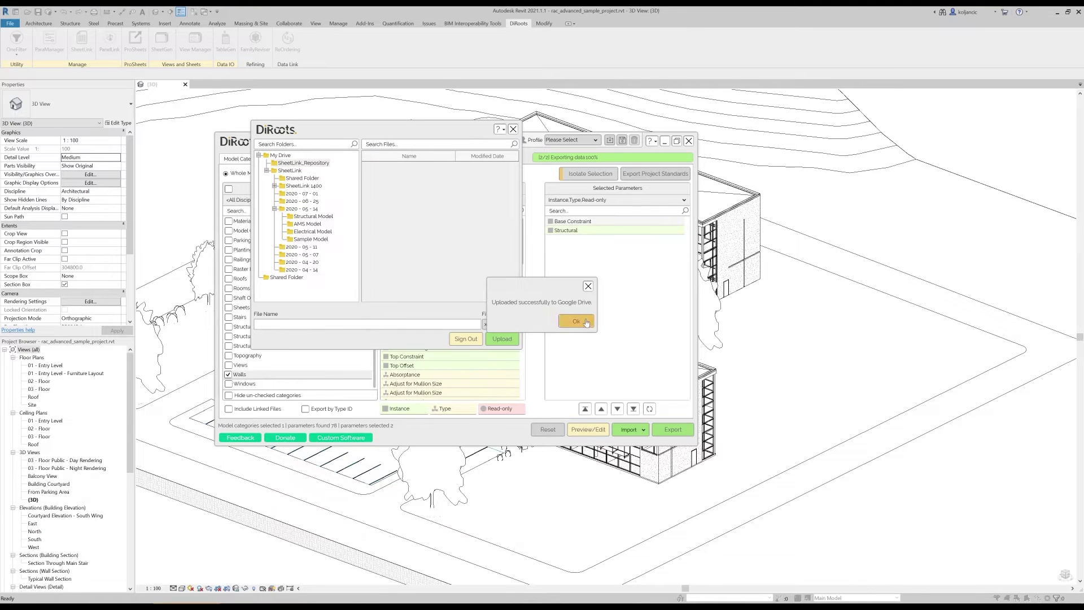
pyautogui.click(576, 322)
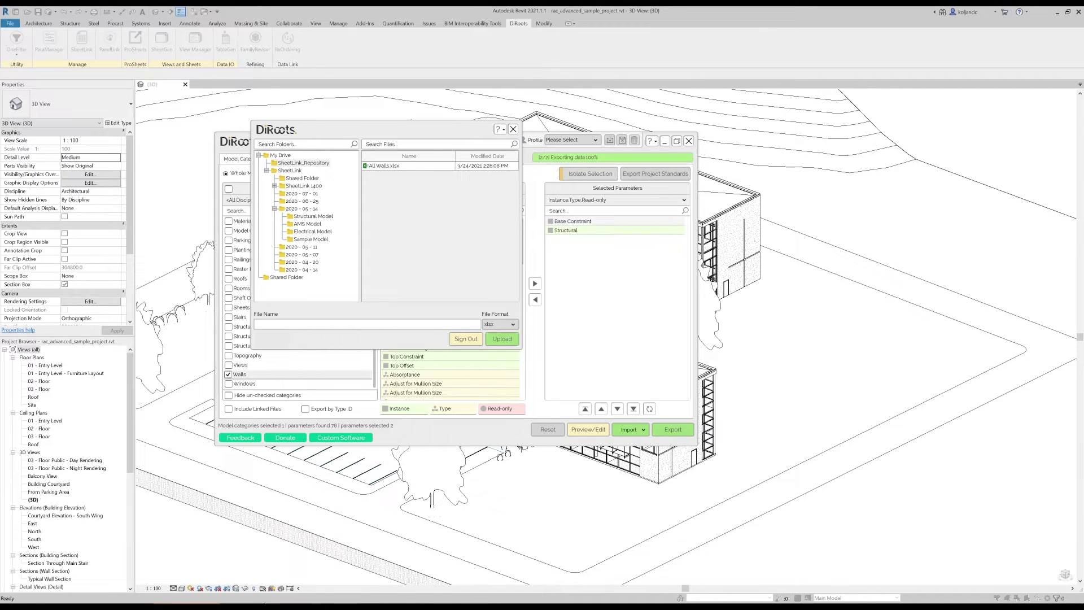
# Open SheetLink_Repository in Google Drive and show the All Walls.xlsx actions menu.
pyautogui.hotkey('alt', 'Tab')
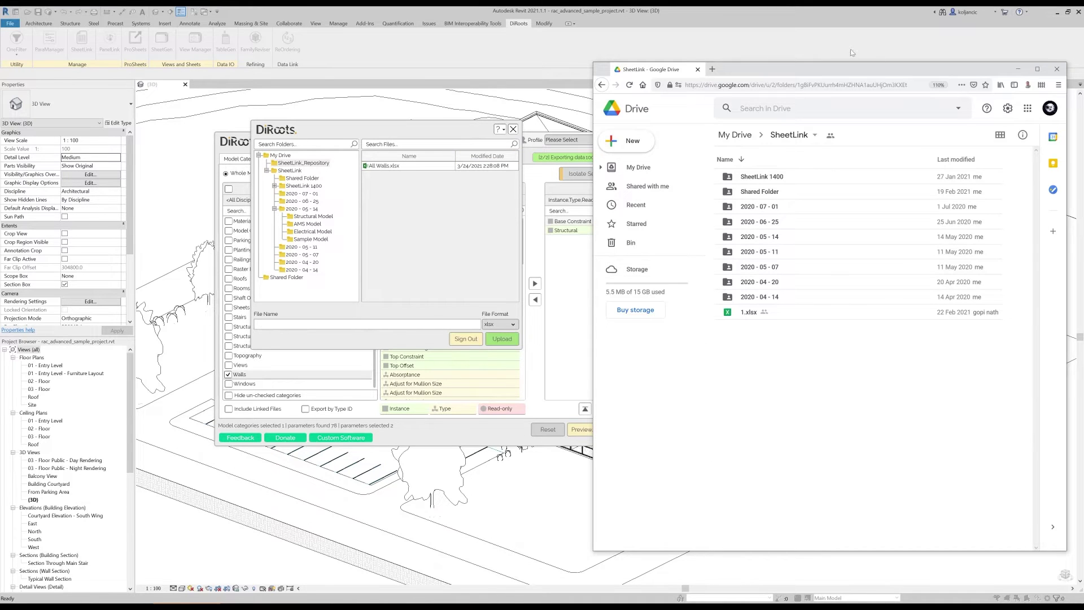
pyautogui.moveTo(797, 79); pyautogui.dragTo(591, 117)
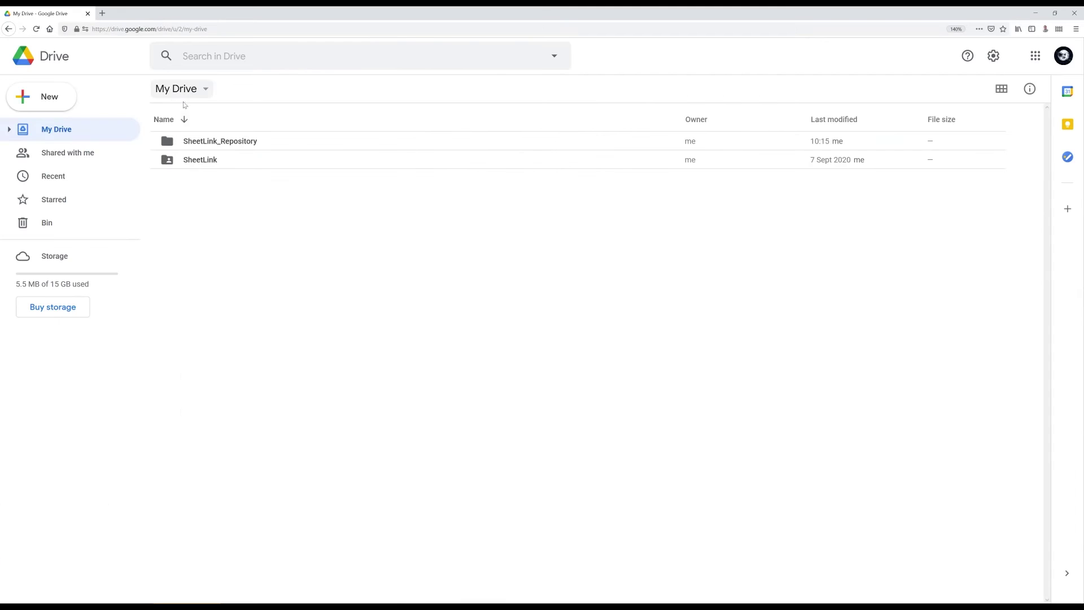
pyautogui.doubleClick(223, 142)
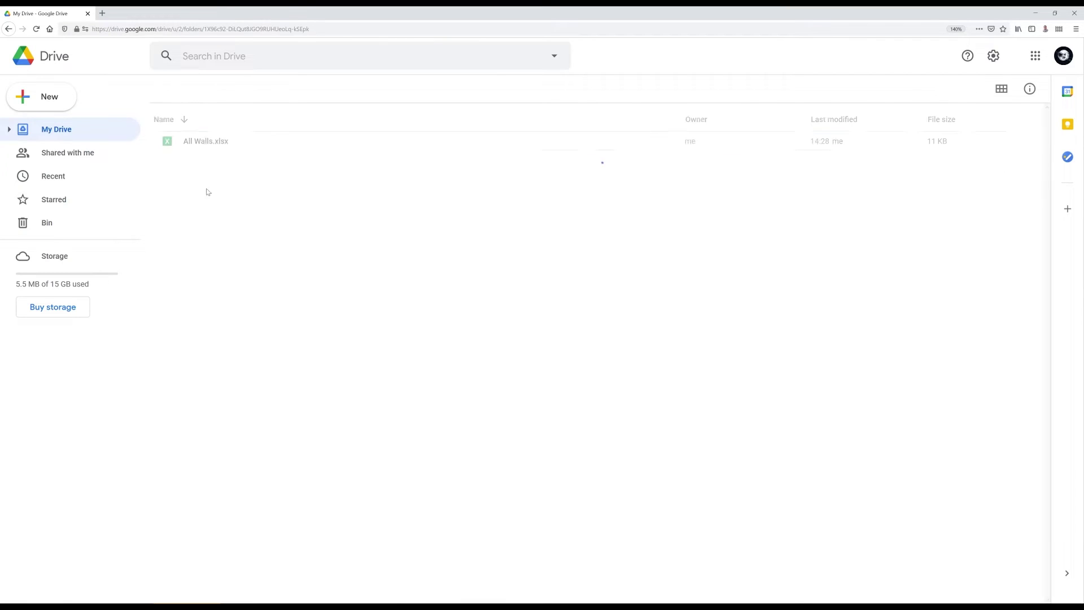
pyautogui.click(205, 142)
pyautogui.rightClick(200, 145)
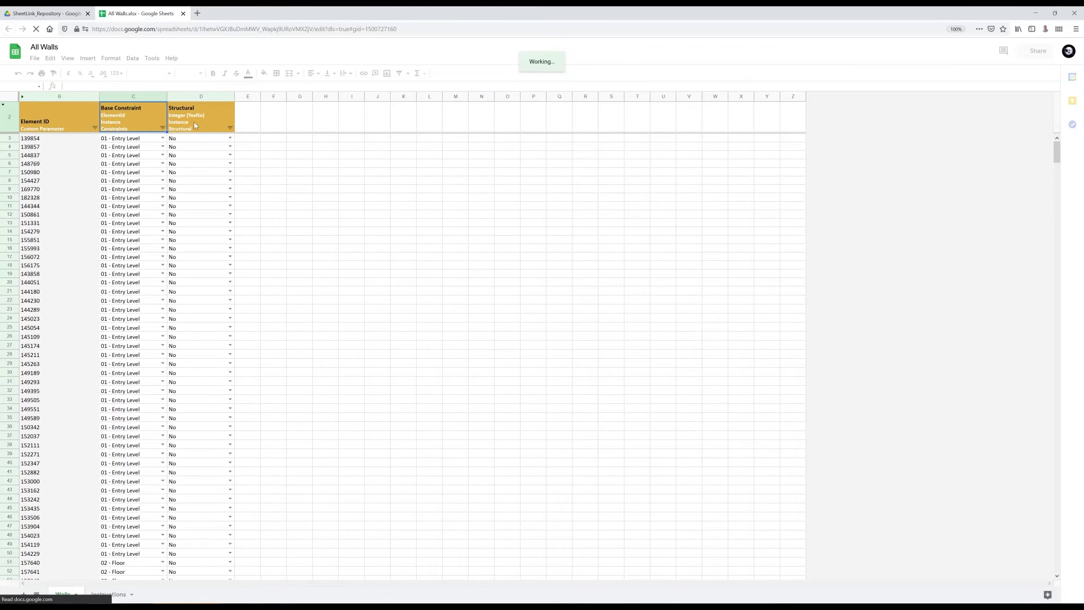
# Filter the Base Constraint column to show only 01 - Entry Level walls.
pyautogui.click(163, 128)
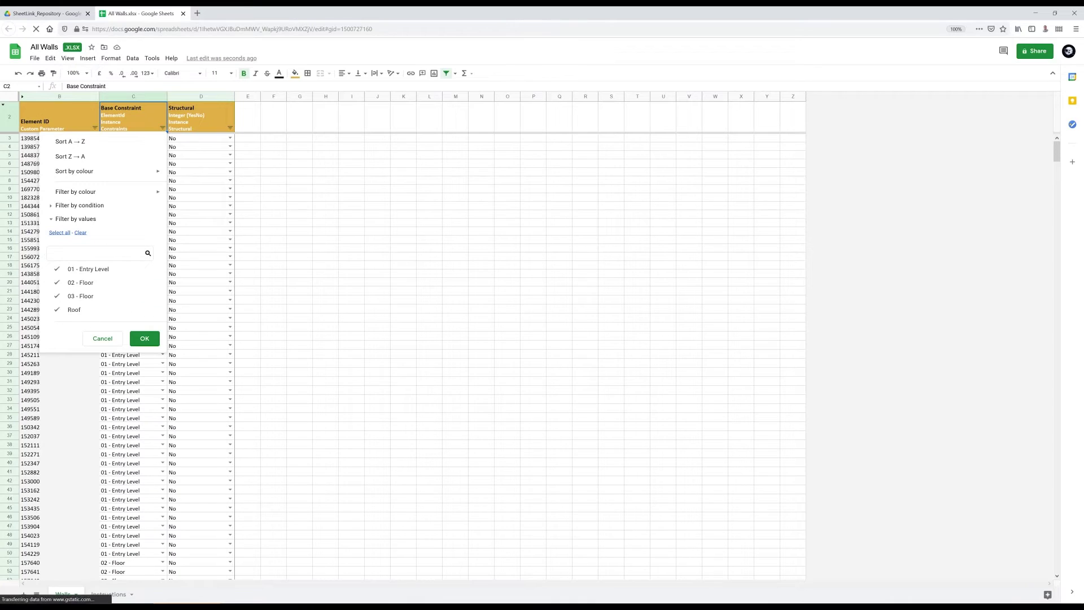
pyautogui.click(57, 283)
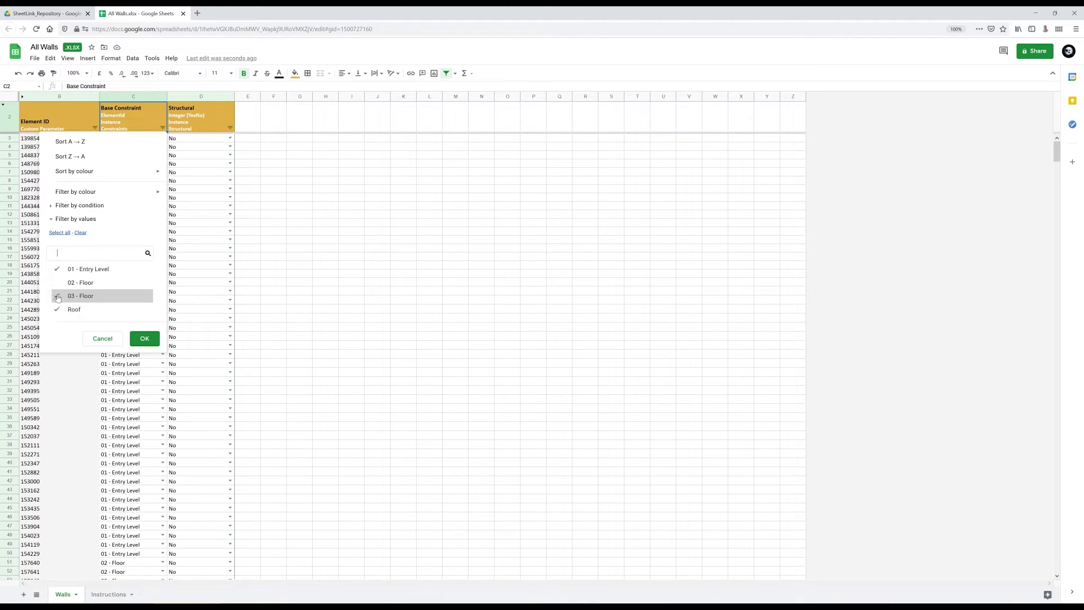
pyautogui.click(57, 297)
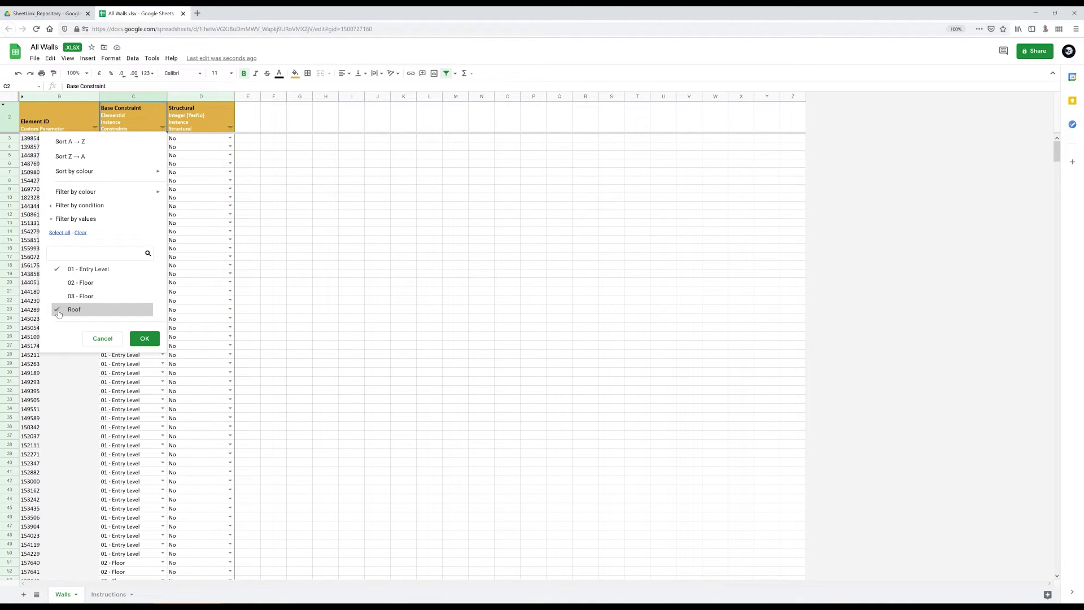
pyautogui.click(145, 339)
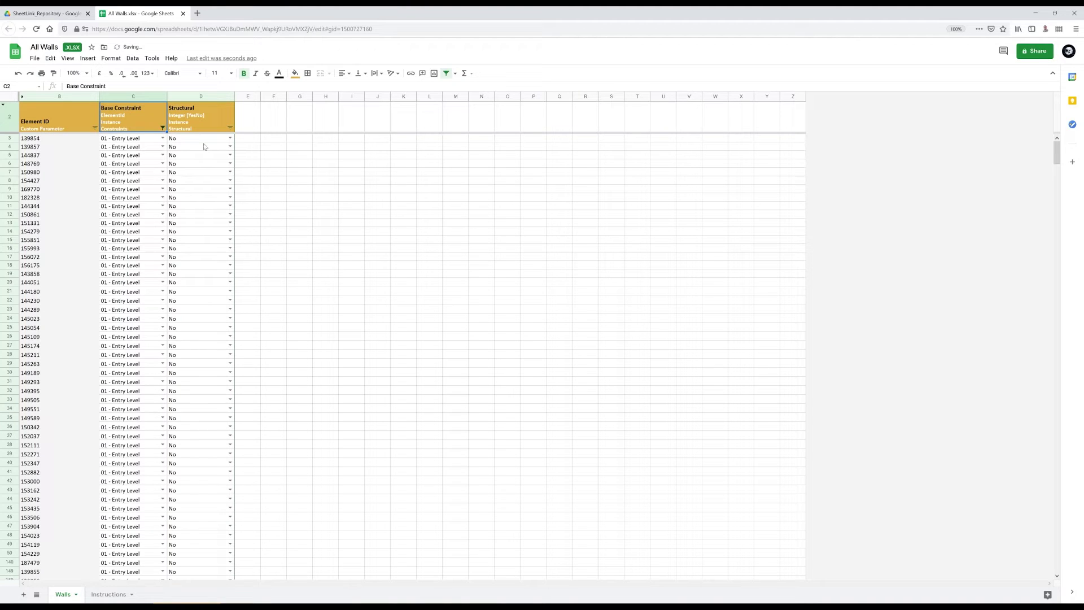
# Set D3 to Yes and fill Yes down all Structural cells to D173.
pyautogui.click(230, 140)
pyautogui.click(209, 154)
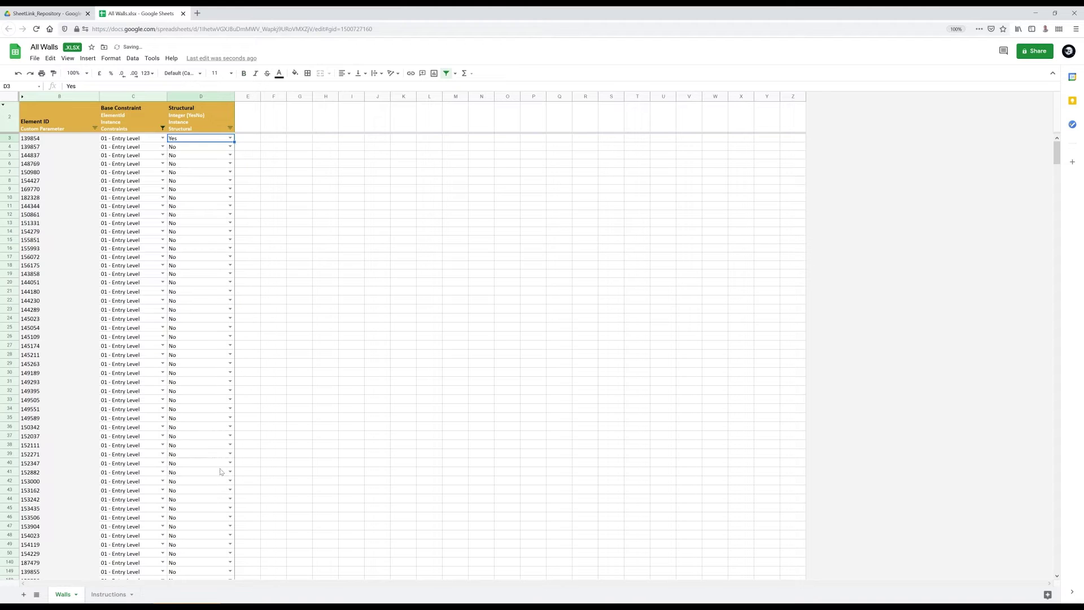
pyautogui.moveTo(234, 143); pyautogui.dragTo(230, 546)
pyautogui.scroll(-5, 215, 508)
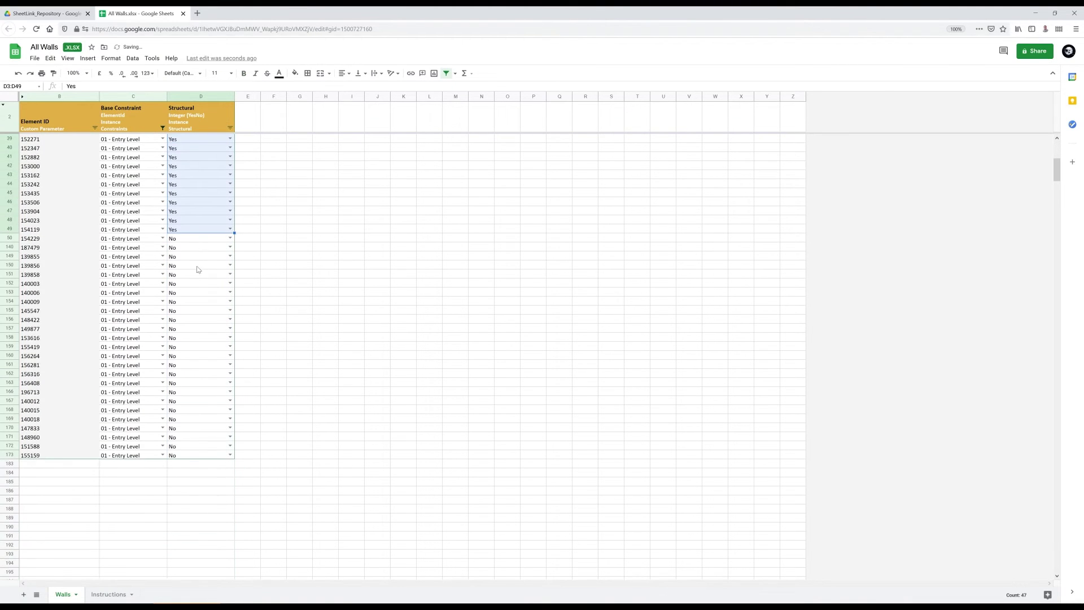
pyautogui.keyDown('shift'); pyautogui.click(228, 456); pyautogui.keyUp('shift')
pyautogui.hotkey('ctrl', 'd')
pyautogui.scroll(3, 218, 232)
pyautogui.scroll(2, 218, 232)
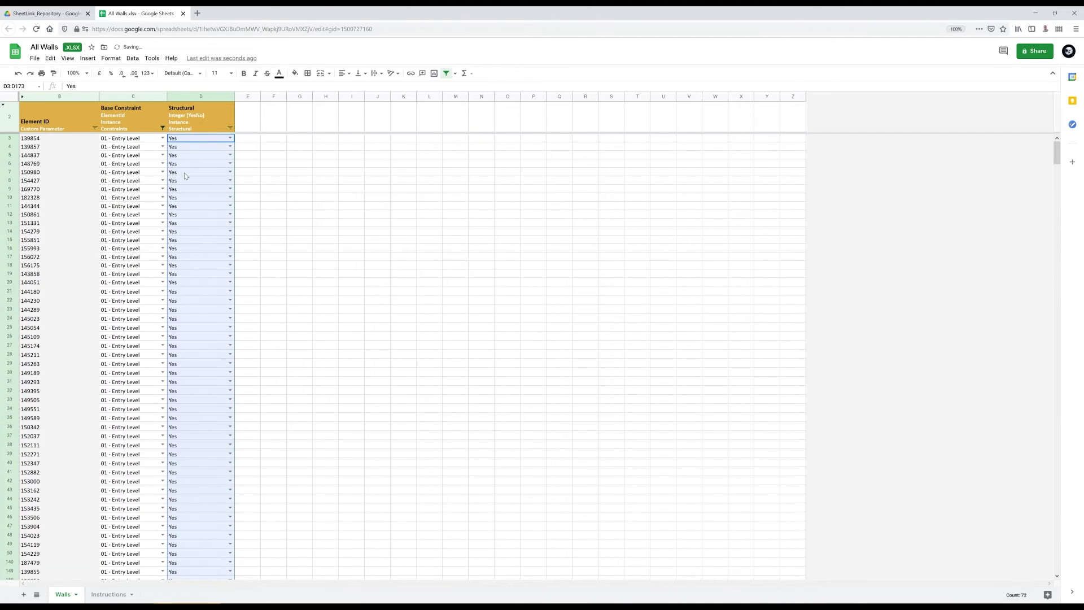
# Clear the Base Constraint filter so walls of all levels show again.
pyautogui.click(162, 129)
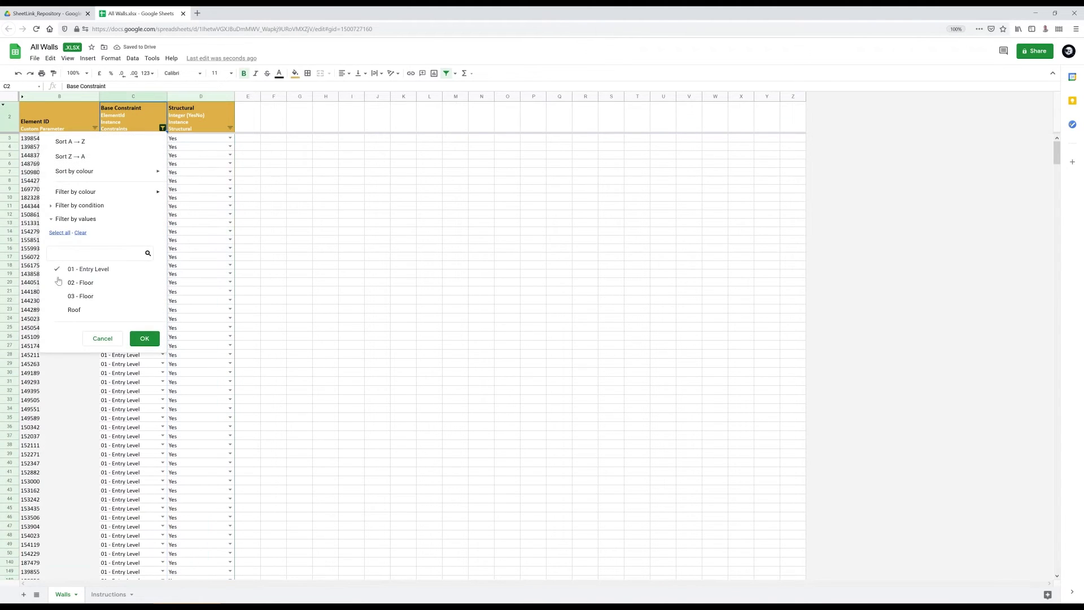
pyautogui.click(108, 282)
pyautogui.click(108, 309)
pyautogui.click(144, 339)
pyautogui.scroll(-3, 104, 283)
pyautogui.scroll(-3, 105, 283)
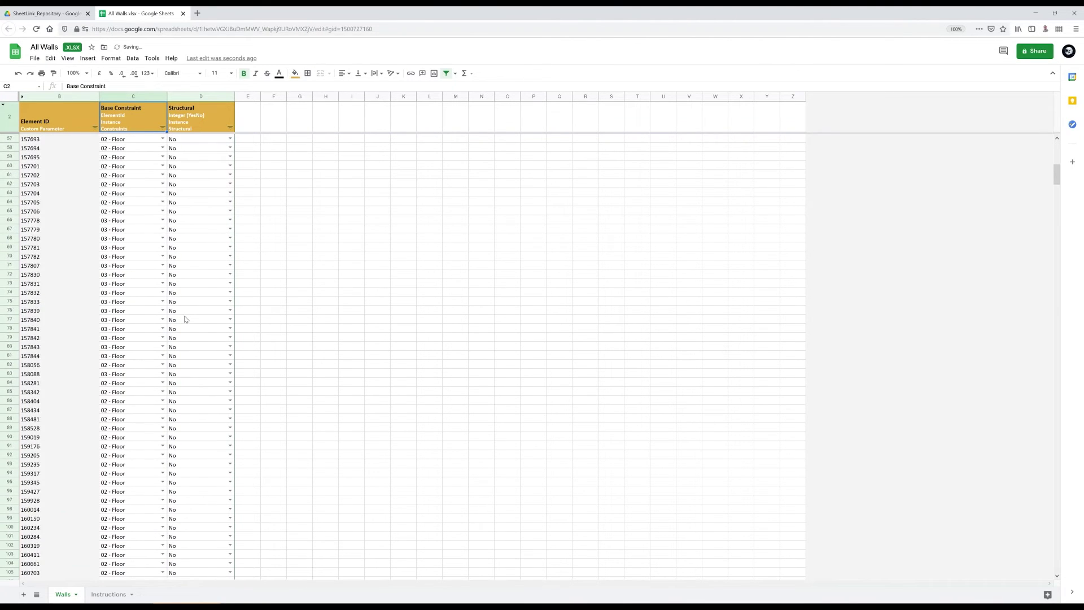
pyautogui.scroll(-1, 136, 255)
pyautogui.scroll(4, 168, 193)
pyautogui.scroll(3, 169, 195)
pyautogui.scroll(3, 169, 204)
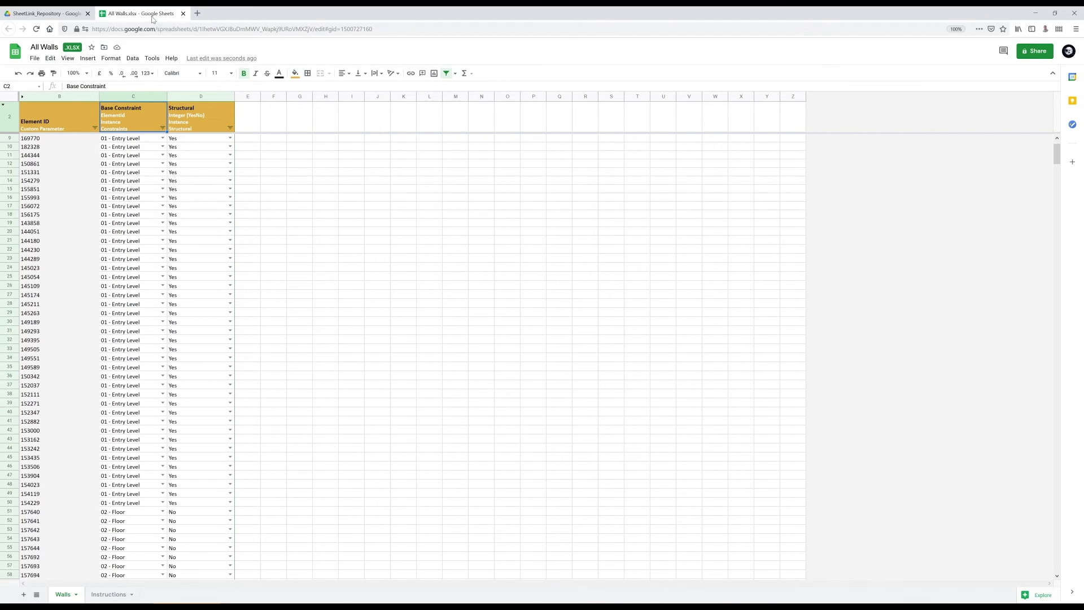
# Close the All Walls spreadsheet and shrink the browser window.
pyautogui.hotkey('ctrl', 'w')
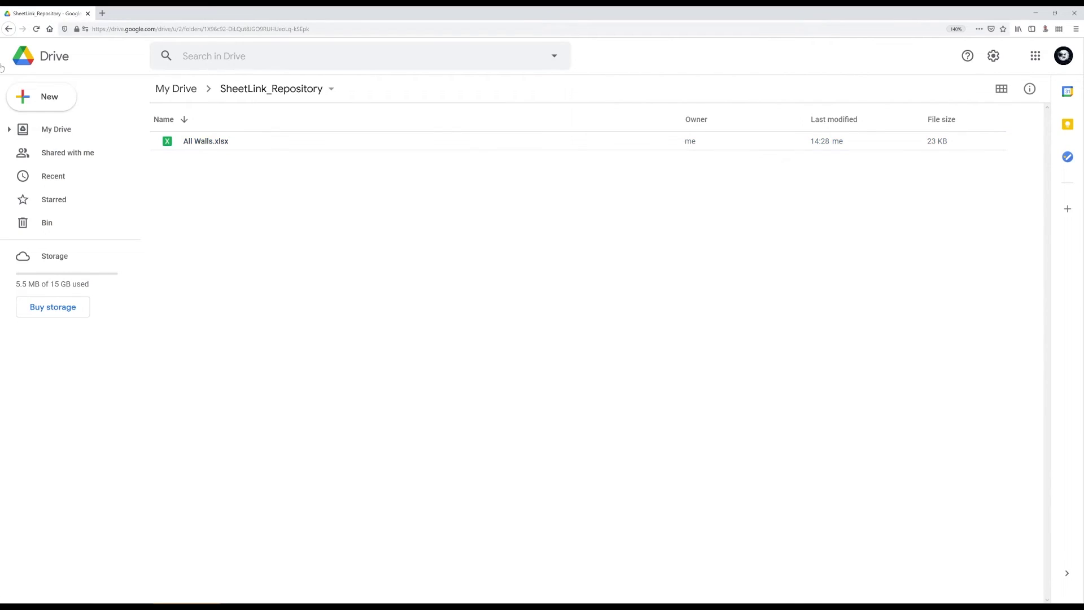
pyautogui.hotkey('ctrl', '-')
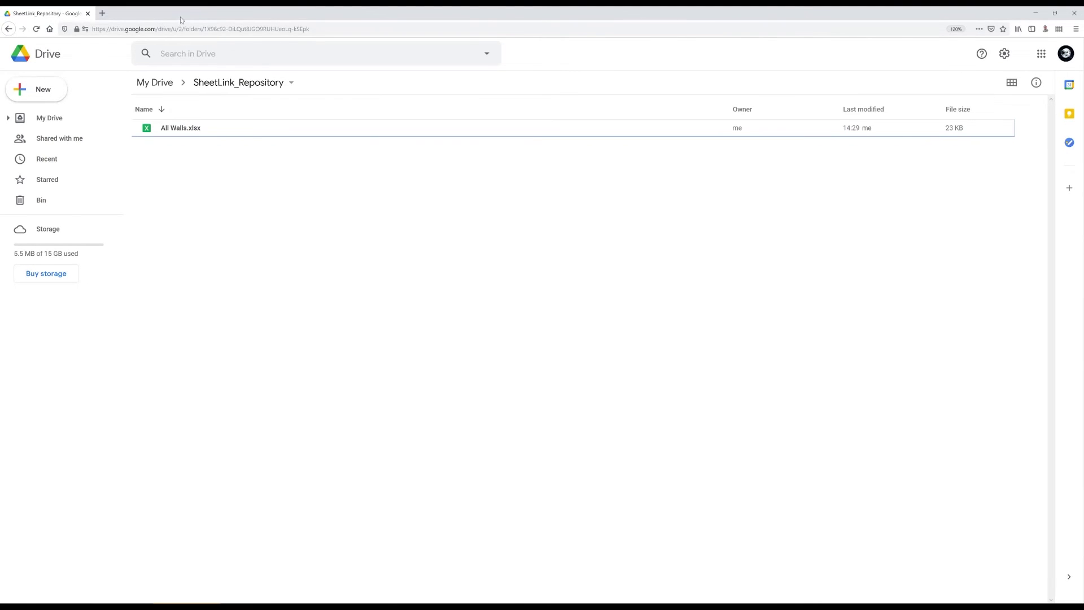
pyautogui.doubleClick(179, 16)
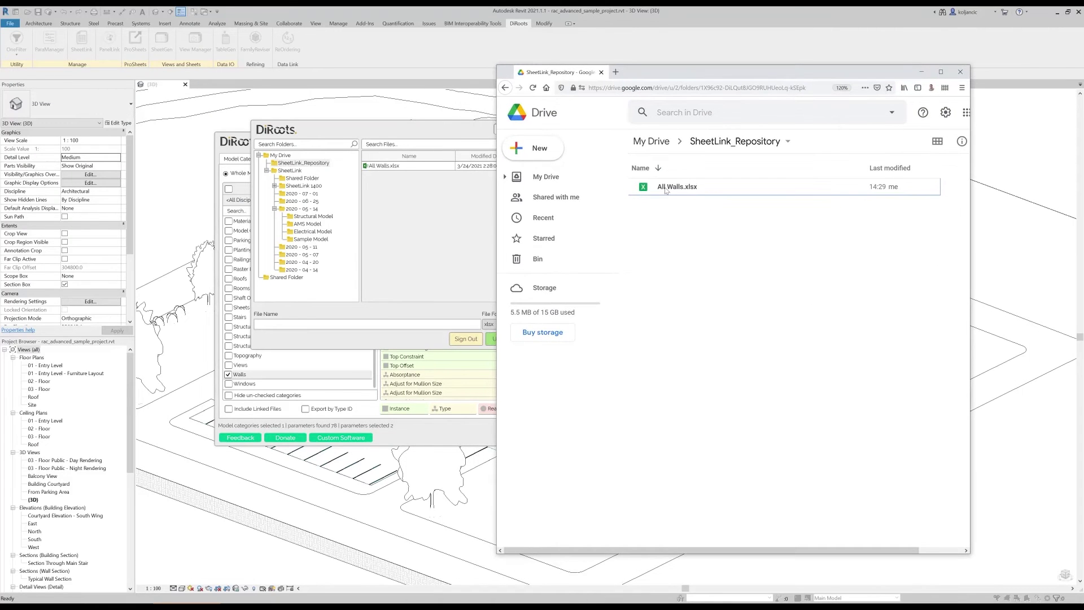
# Back in Revit, close the Drive browser and choose SheetLink's Import from Google.
pyautogui.click(432, 201)
pyautogui.click(475, 123)
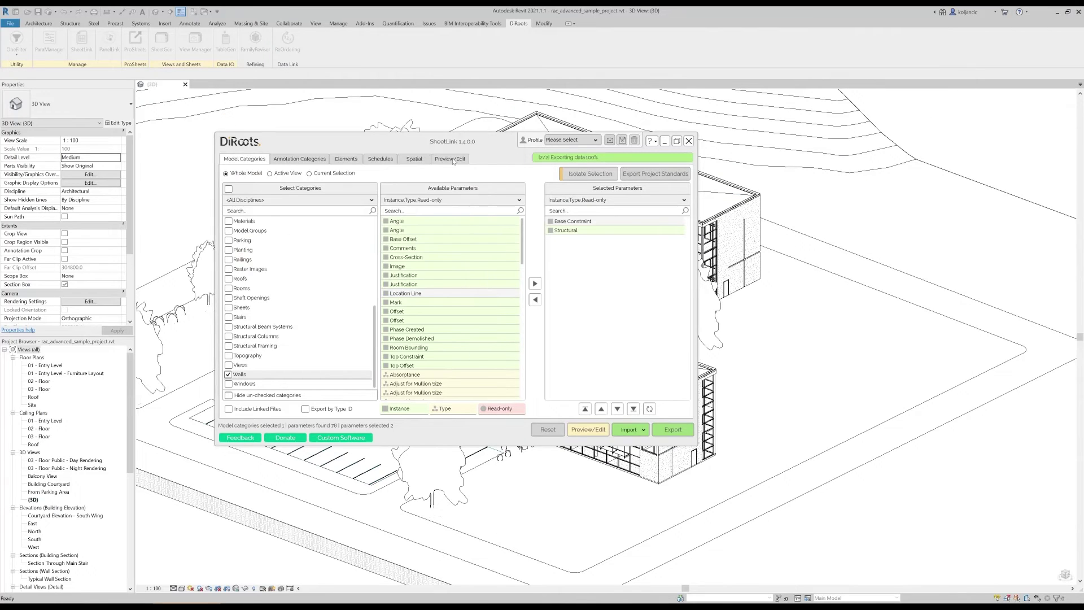
pyautogui.click(647, 430)
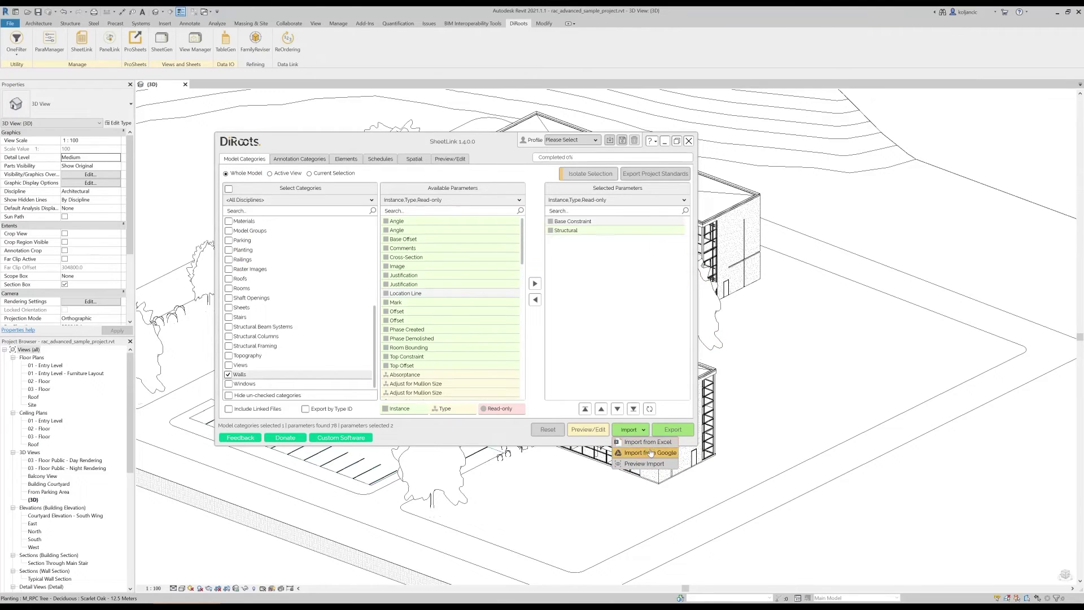
pyautogui.click(649, 454)
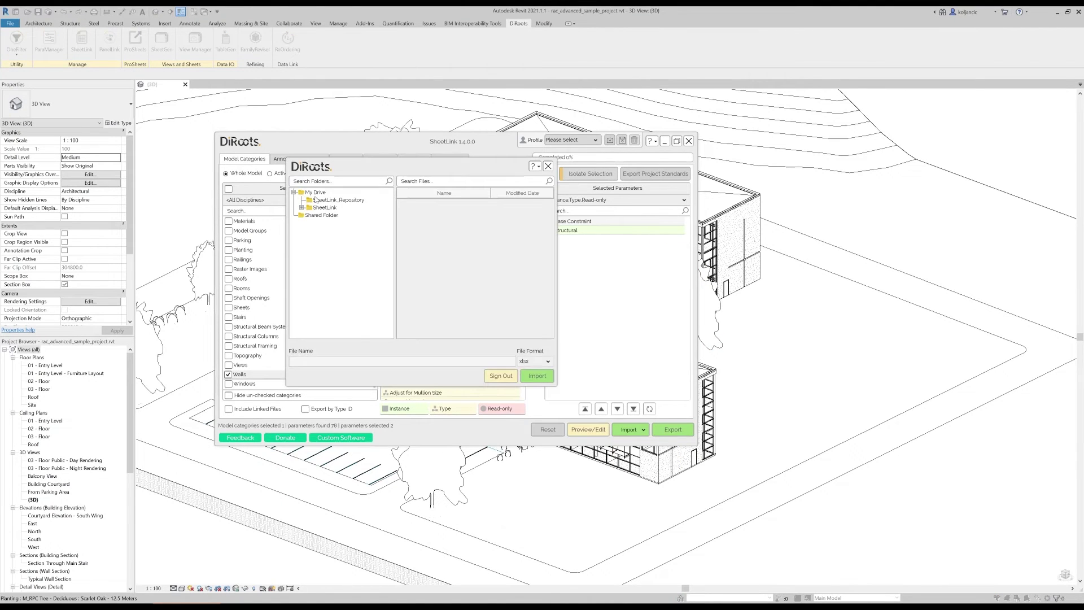
# Import All Walls.xlsx from SheetLink_Repository and dismiss the confirmation.
pyautogui.click(331, 201)
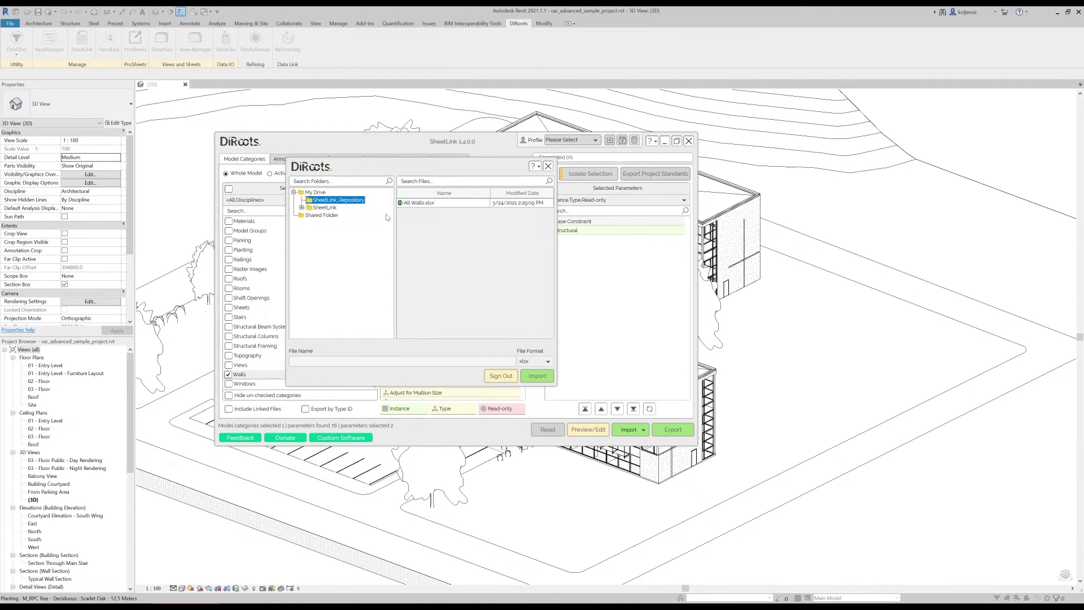
pyautogui.click(435, 204)
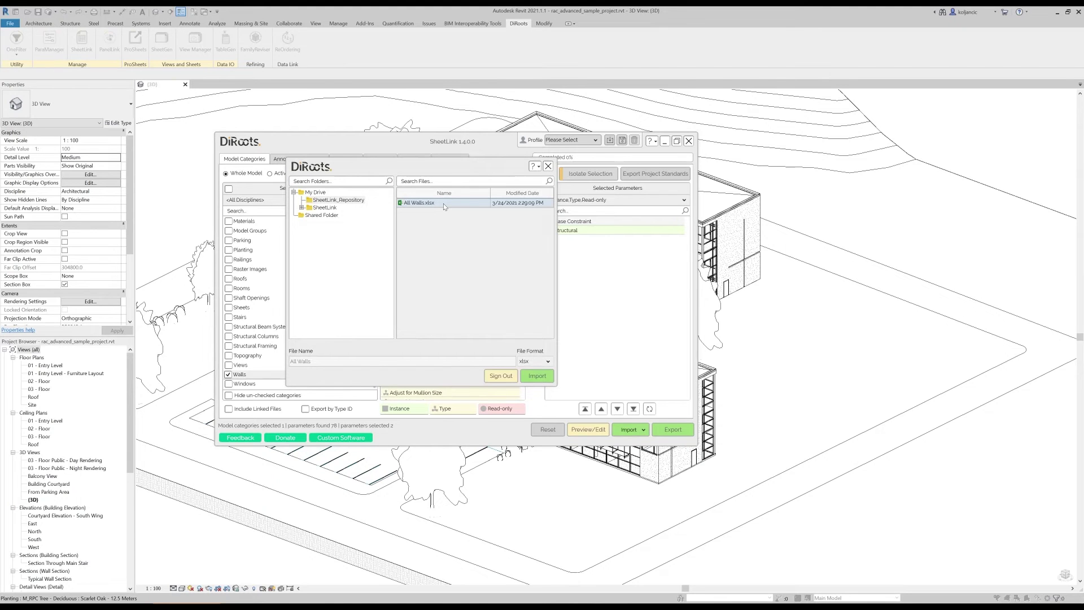
pyautogui.click(537, 375)
pyautogui.click(559, 322)
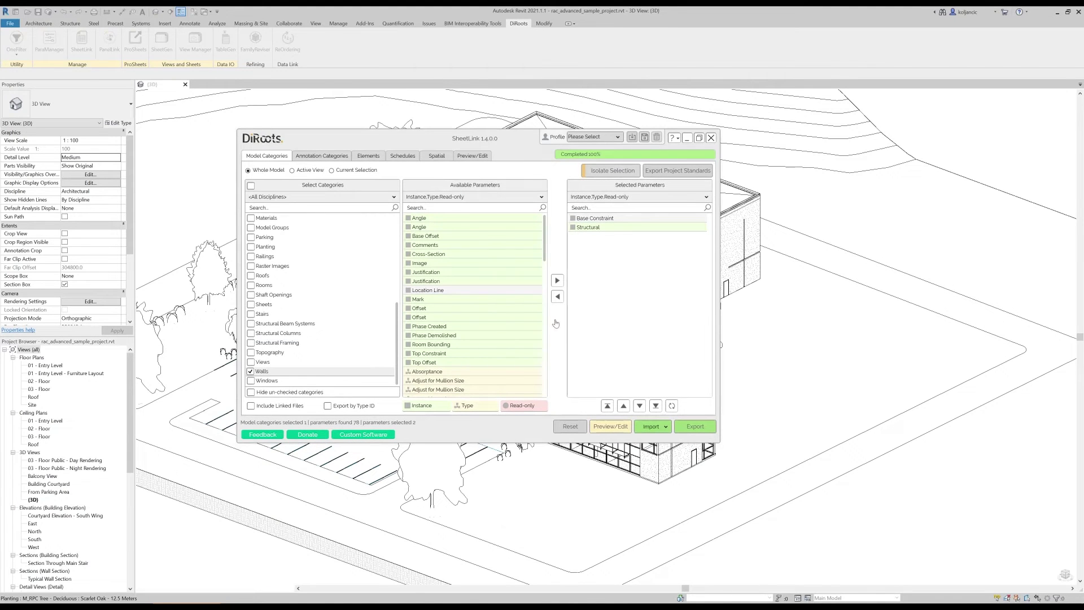
# Close SheetLink, then open OneFilter with the Walls category ticked.
pyautogui.click(711, 138)
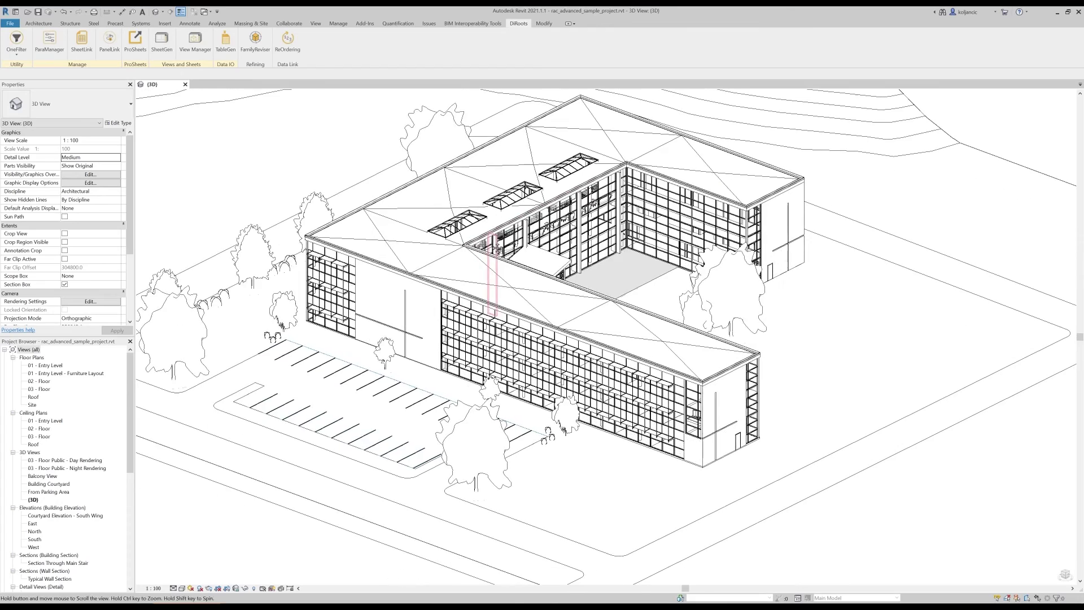
pyautogui.keyDown('shift'); pyautogui.moveTo(491, 280); pyautogui.dragTo(485, 265, button='middle'); pyautogui.keyUp('shift')
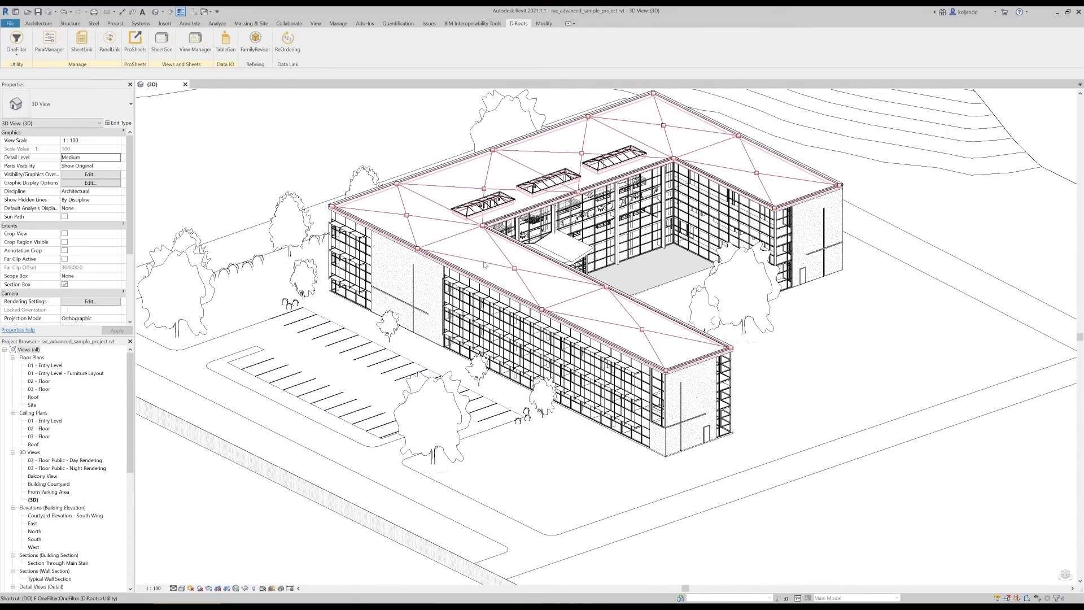
pyautogui.press('o')
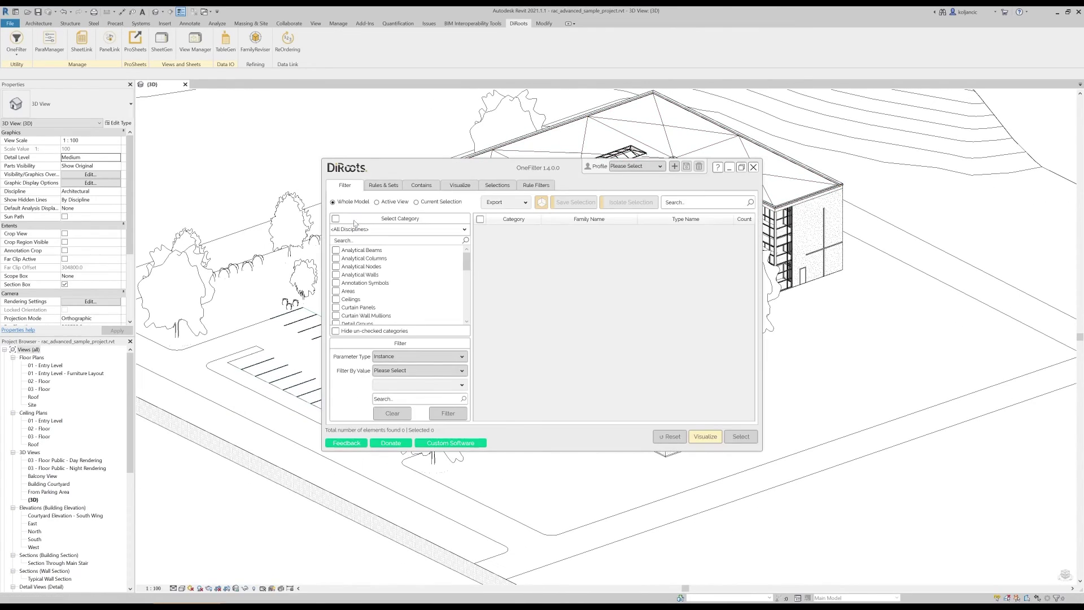
pyautogui.click(398, 240)
pyautogui.write('walls')
pyautogui.click(335, 258)
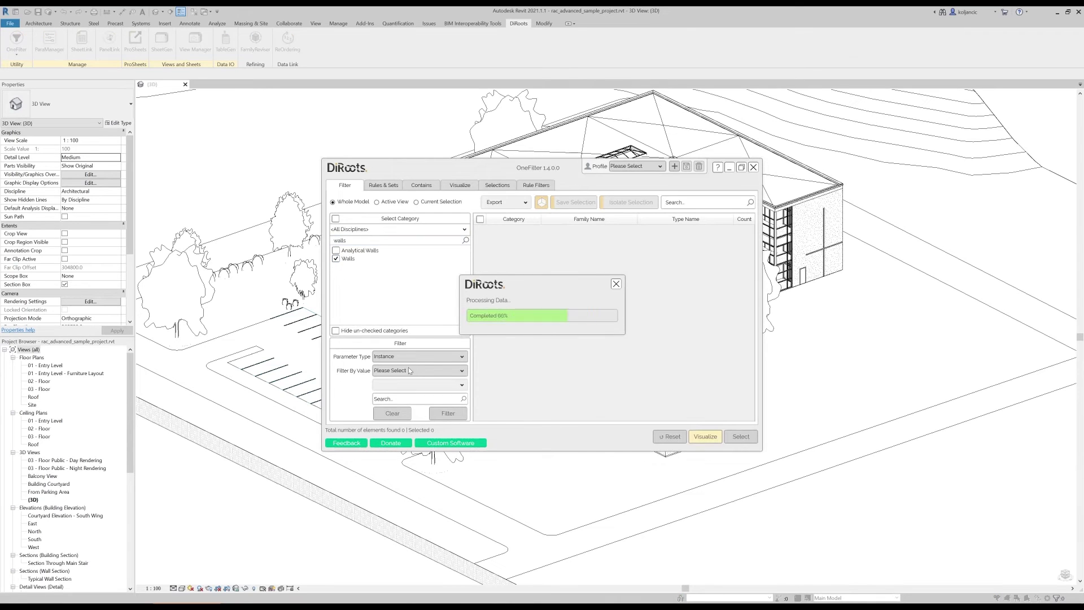
# Filter the walls by Structural value equal to Yes.
pyautogui.click(409, 371)
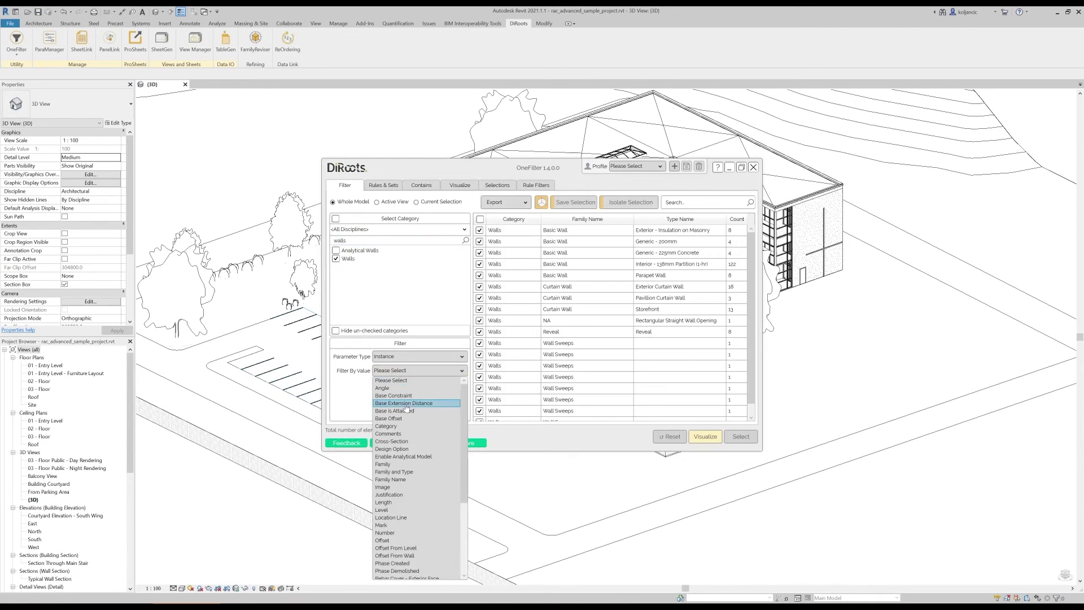
pyautogui.scroll(-2, 407, 408)
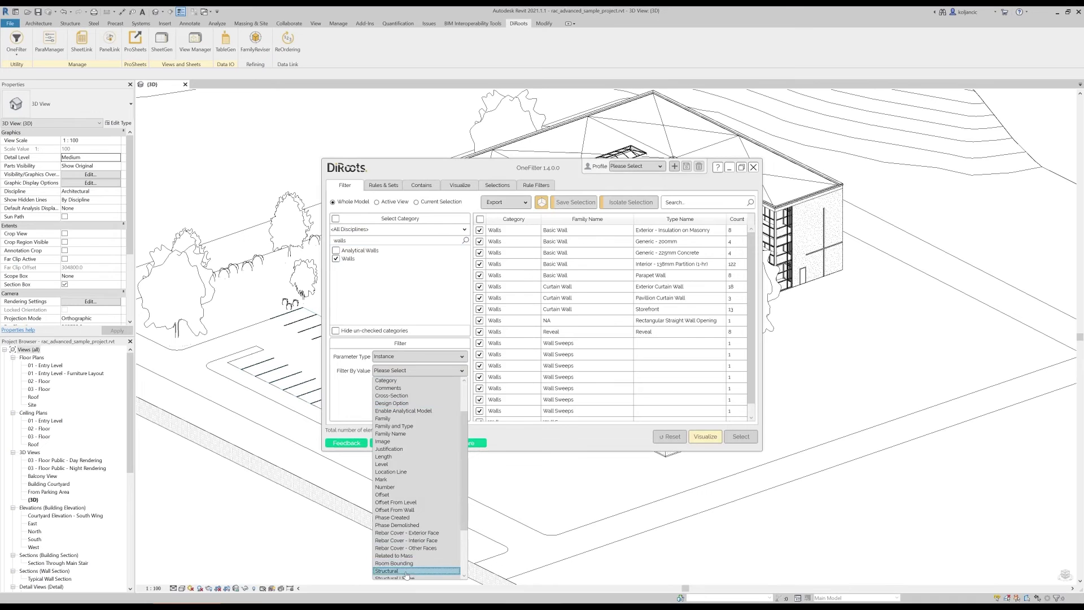
pyautogui.click(407, 570)
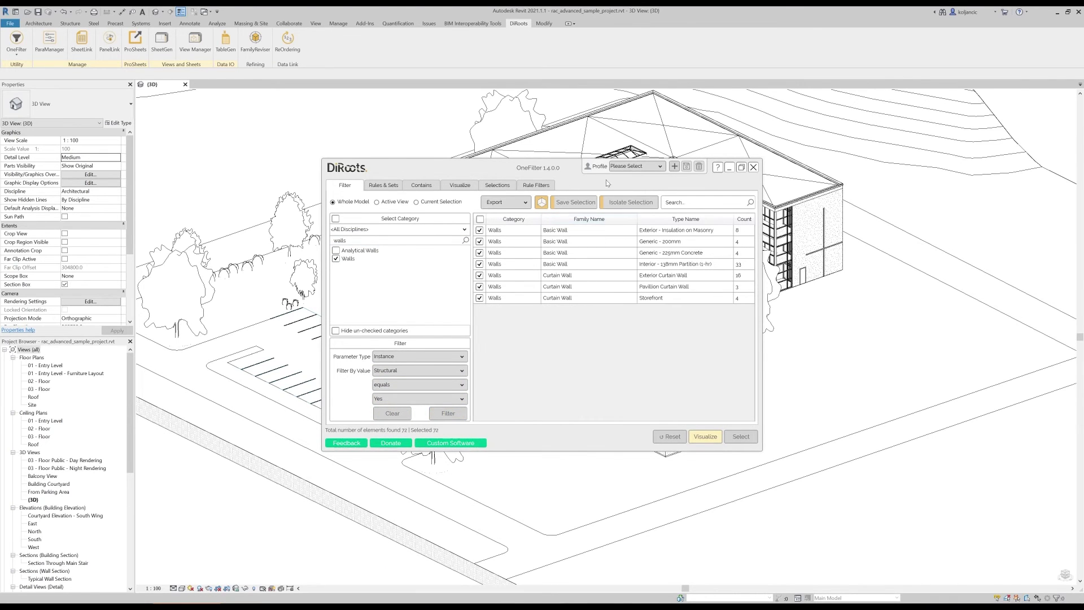
pyautogui.moveTo(572, 171)
pyautogui.mouseDown()
pyautogui.moveTo(609, 178)
pyautogui.moveTo(646, 228)
pyautogui.mouseUp()
# Show the 72 filtered structural walls highlighted in the view, then close the OneFilter window.
pyautogui.rightClick(625, 298)
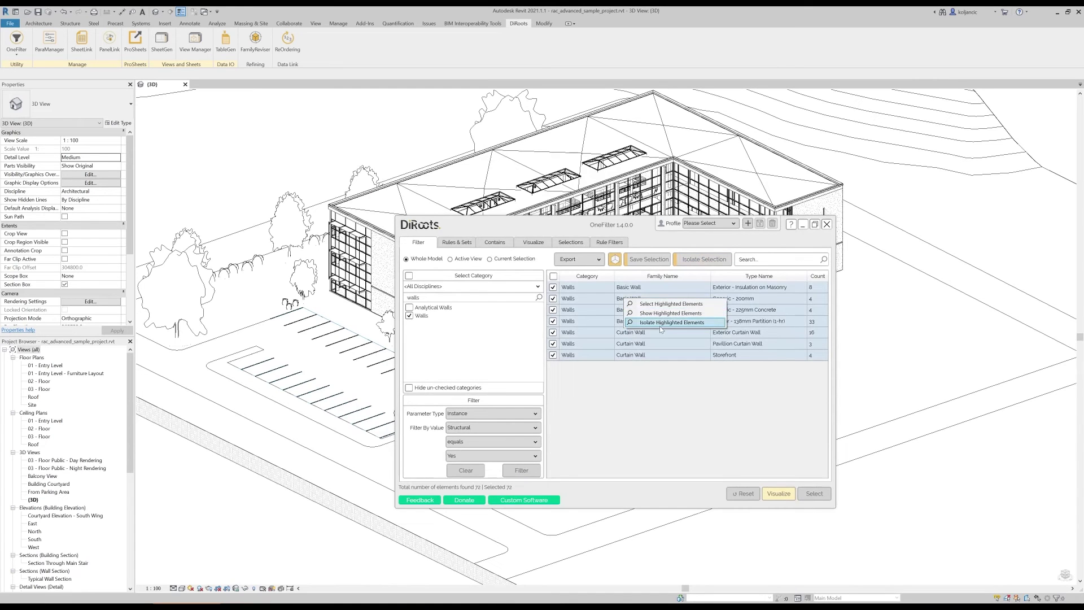
pyautogui.click(667, 318)
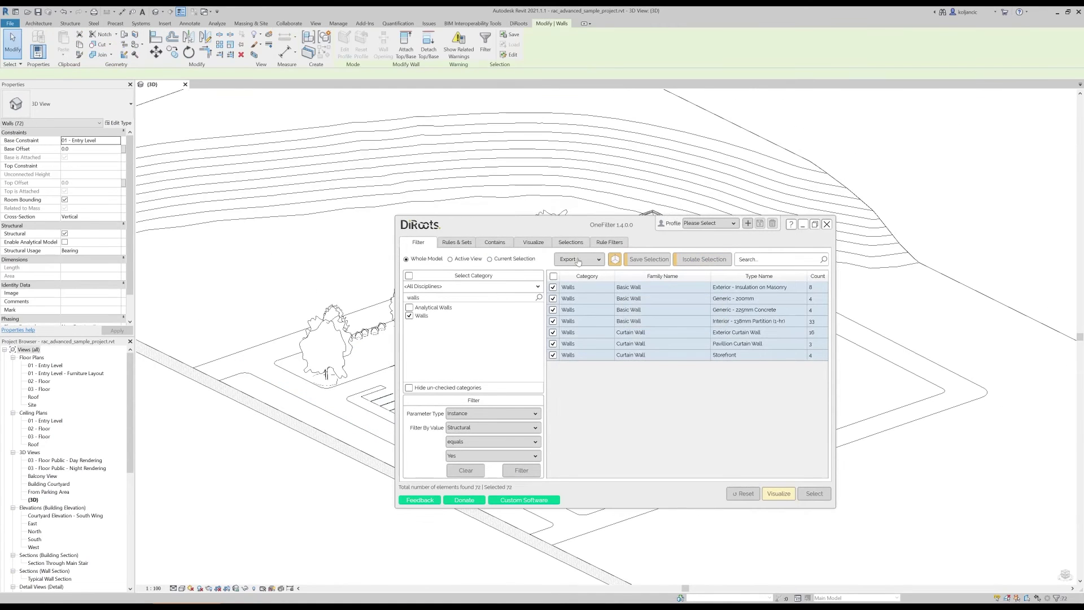
pyautogui.moveTo(545, 233)
pyautogui.mouseDown()
pyautogui.moveTo(539, 477)
pyautogui.moveTo(283, 323)
pyautogui.mouseUp()
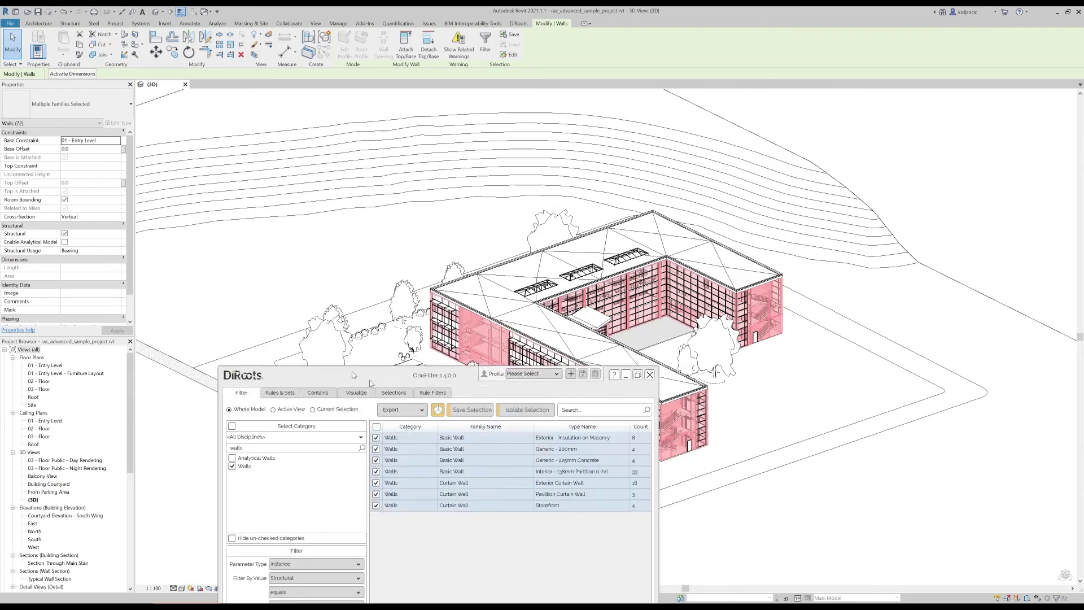
pyautogui.scroll(3, 665, 477)
pyautogui.scroll(2, 665, 476)
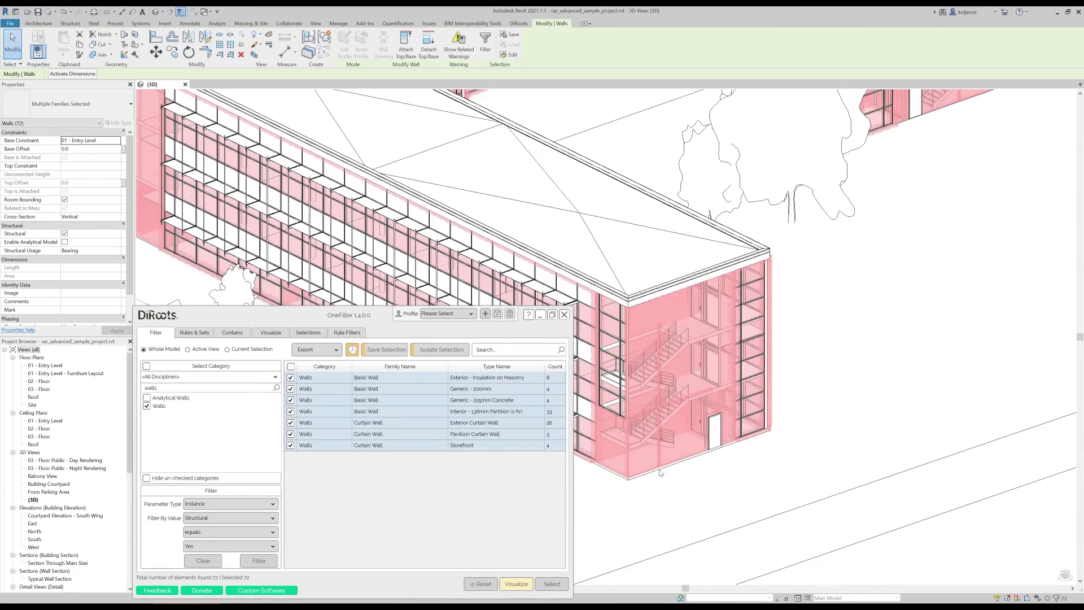
pyautogui.scroll(-2, 683, 442)
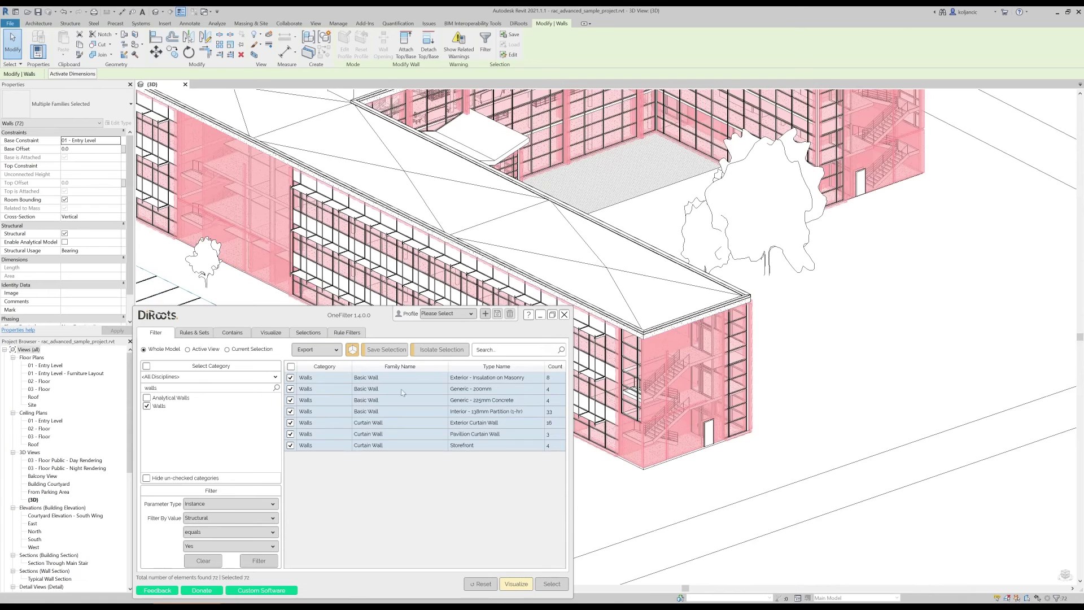
pyautogui.moveTo(362, 325); pyautogui.dragTo(601, 223)
pyautogui.click(802, 212)
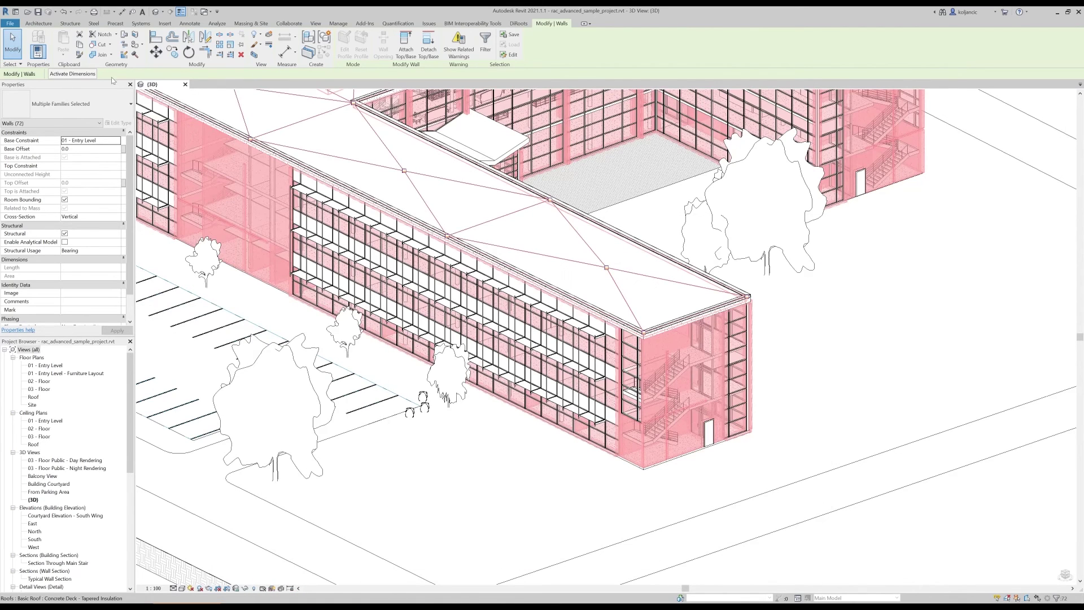
# Launch SheetLink from the DiRoots tab, dismissing the export popup and the import choices.
pyautogui.click(519, 23)
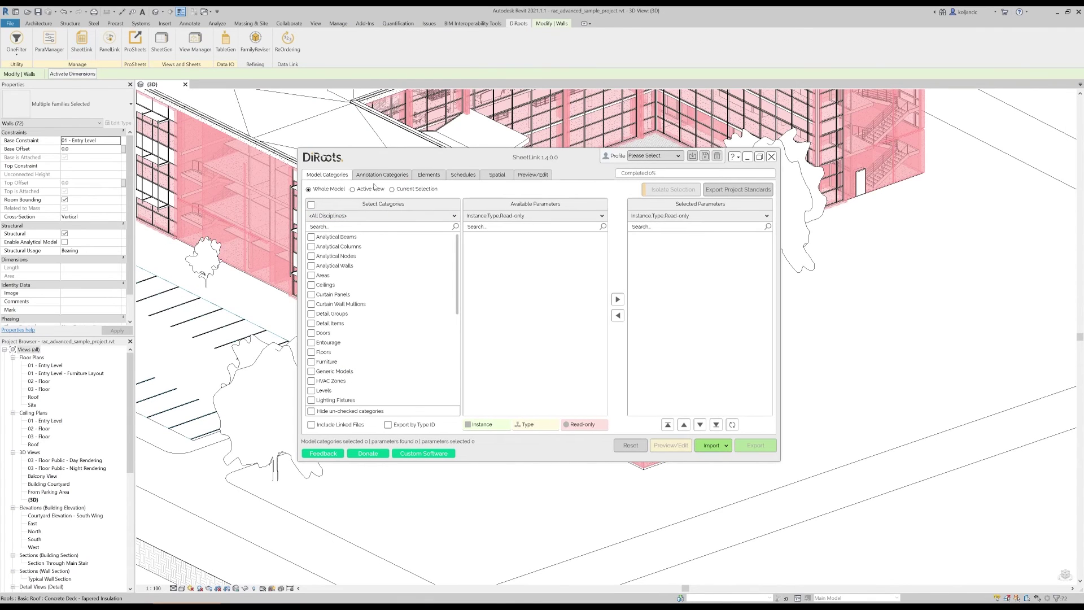
pyautogui.click(382, 174)
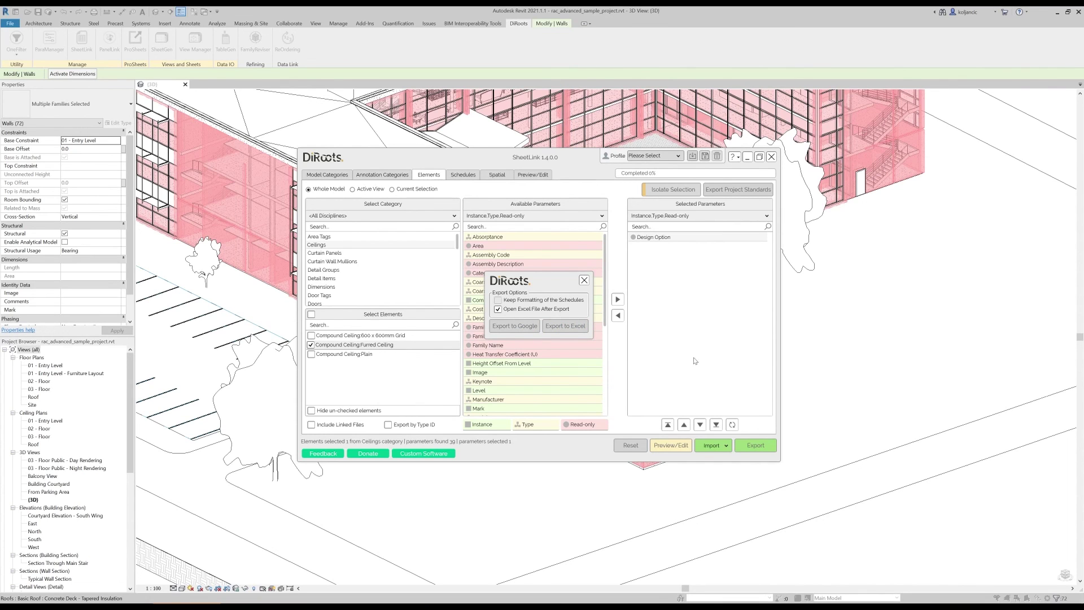
pyautogui.click(583, 280)
pyautogui.click(714, 444)
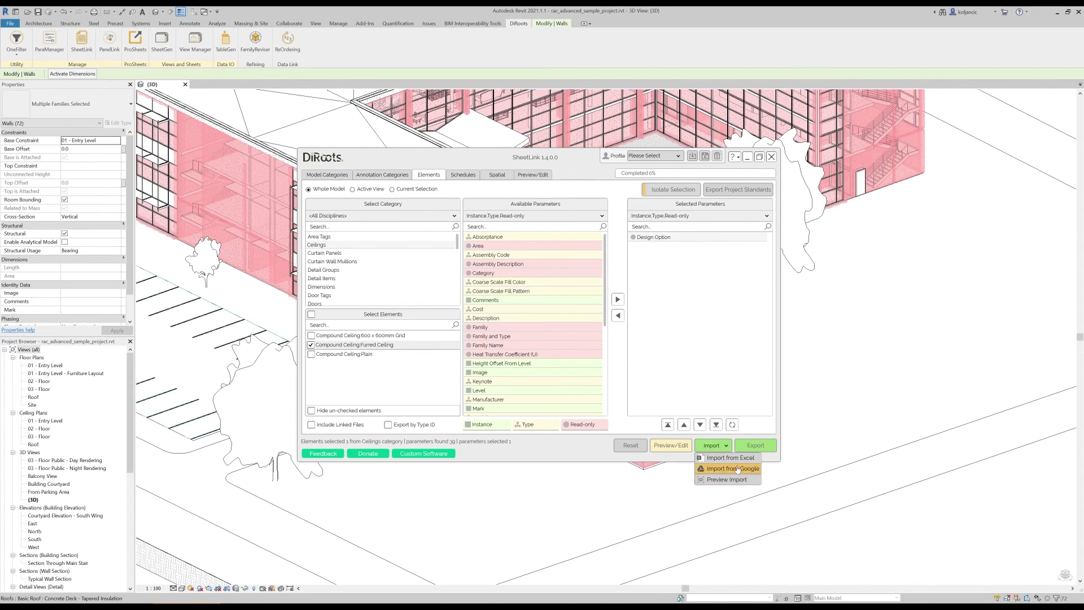
pyautogui.click(736, 389)
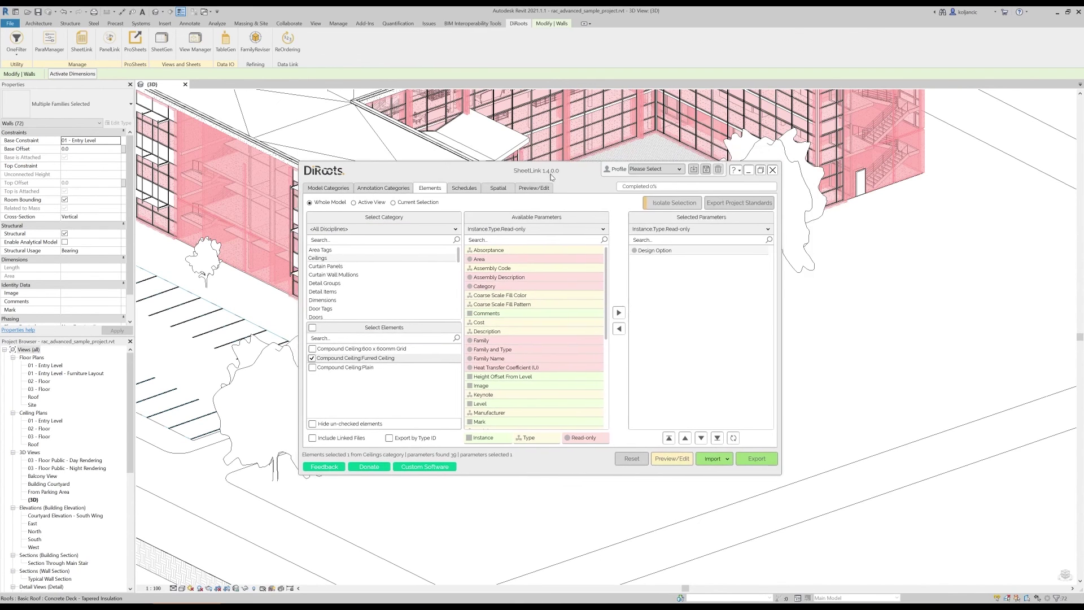
pyautogui.moveTo(519, 161); pyautogui.dragTo(517, 179)
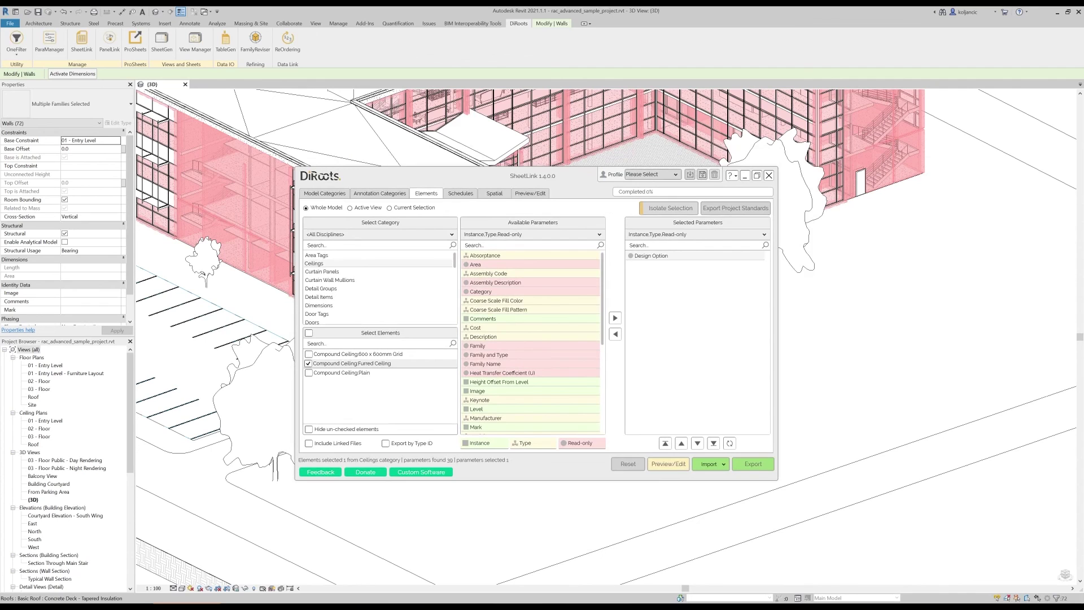